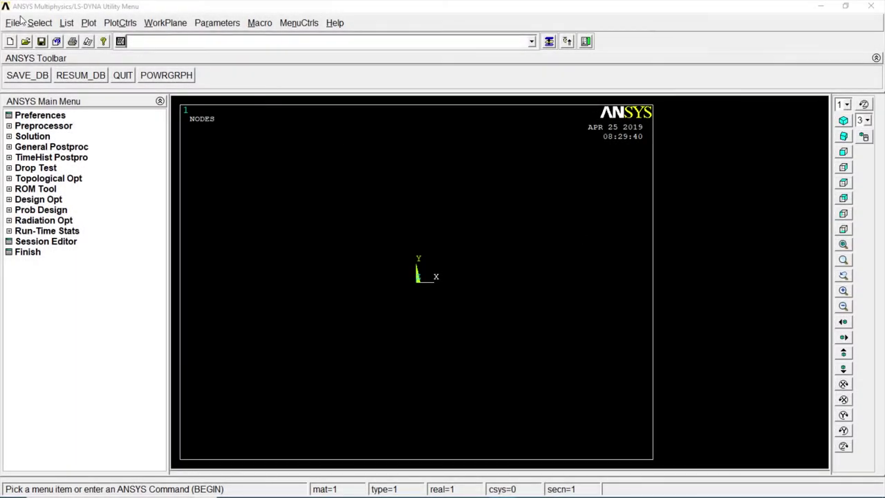
Step: Clear the database and start a new model without reading the startup file
left_click(14, 23)
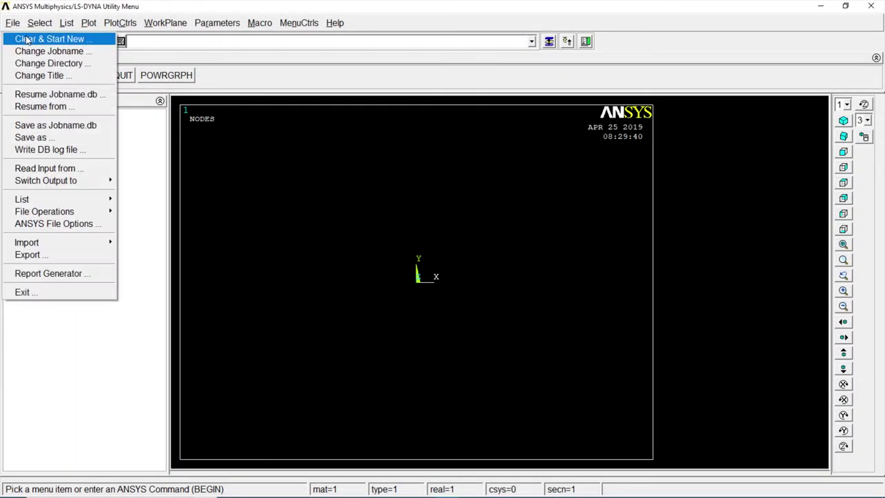
left_click(41, 38)
left_click(522, 255)
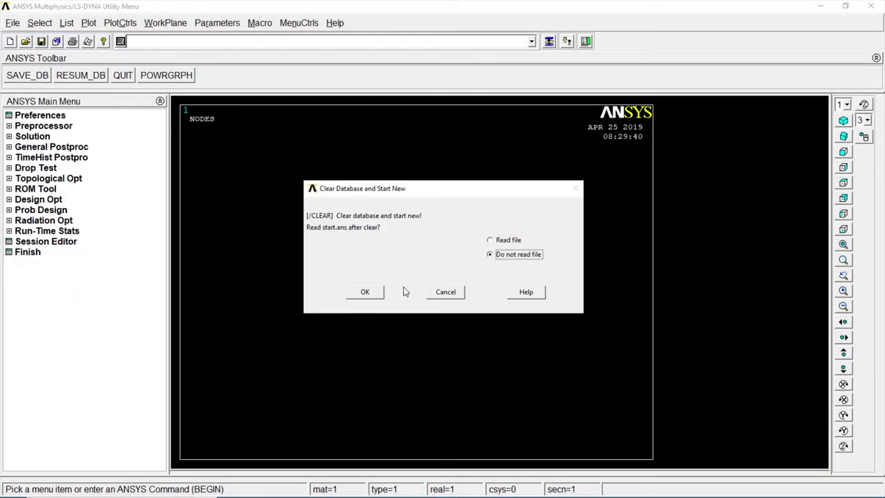
left_click(365, 291)
left_click(139, 83)
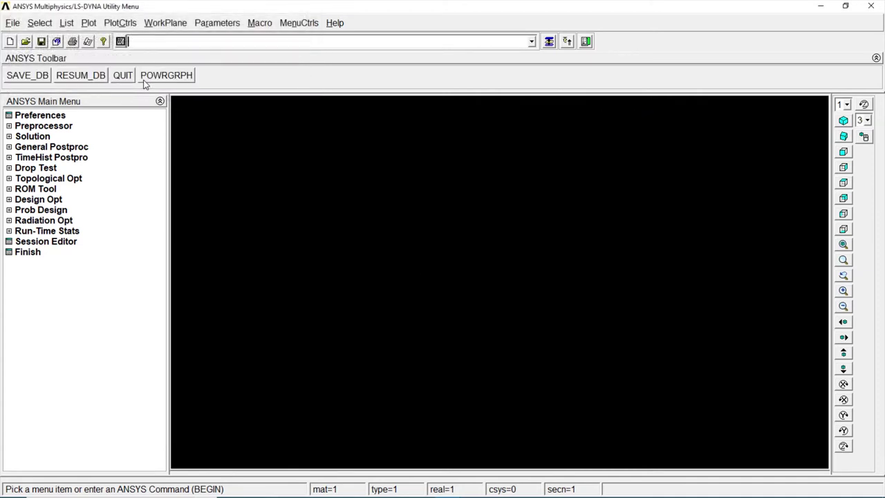
Step: Set preferences to show structural options only
left_click(60, 116)
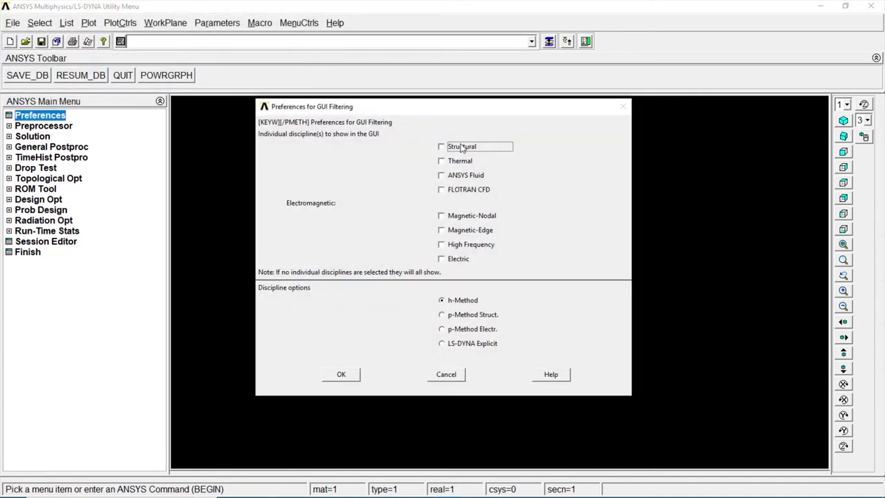
left_click(461, 147)
left_click(356, 374)
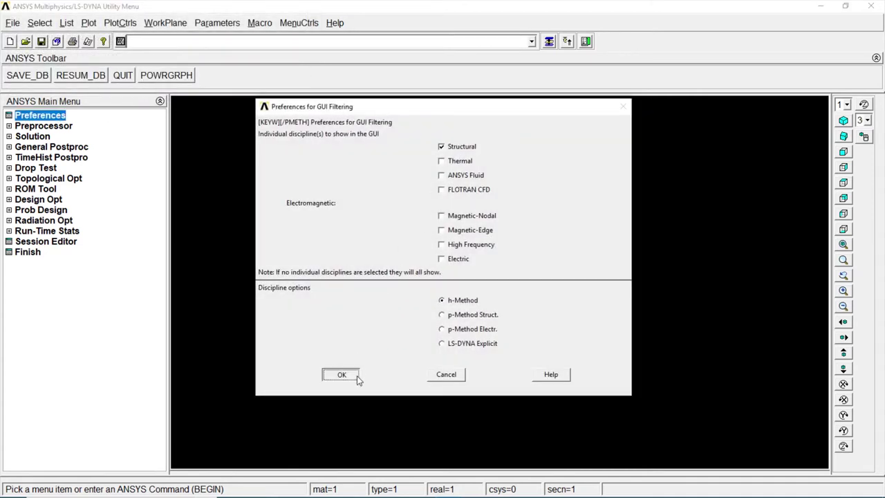
Step: Define element type 1 as the LINK1 2D spar
left_click(62, 129)
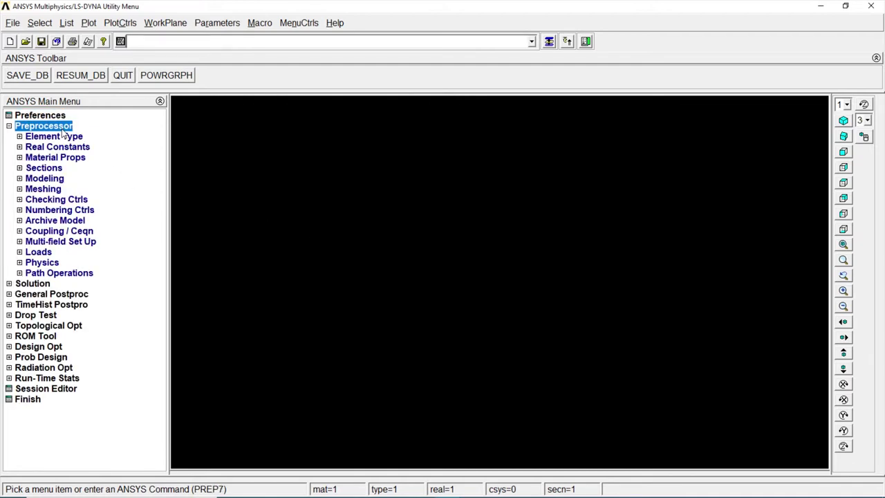
left_click(65, 137)
left_click(65, 149)
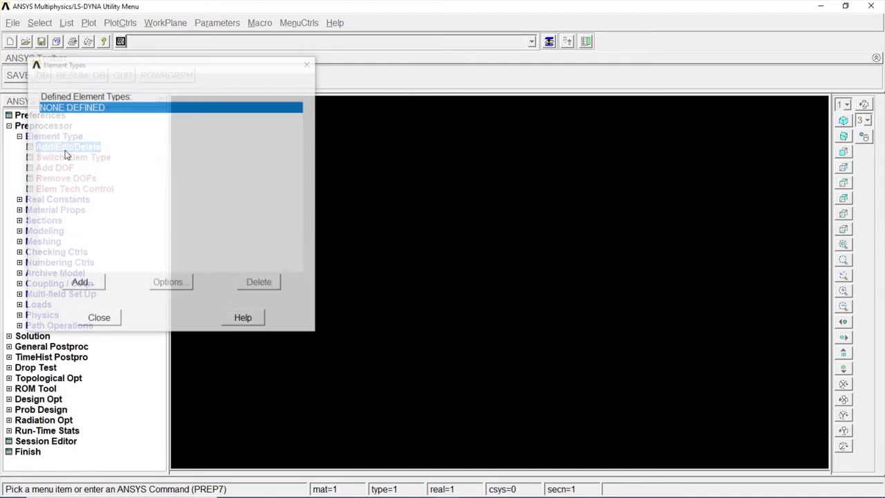
left_click(94, 288)
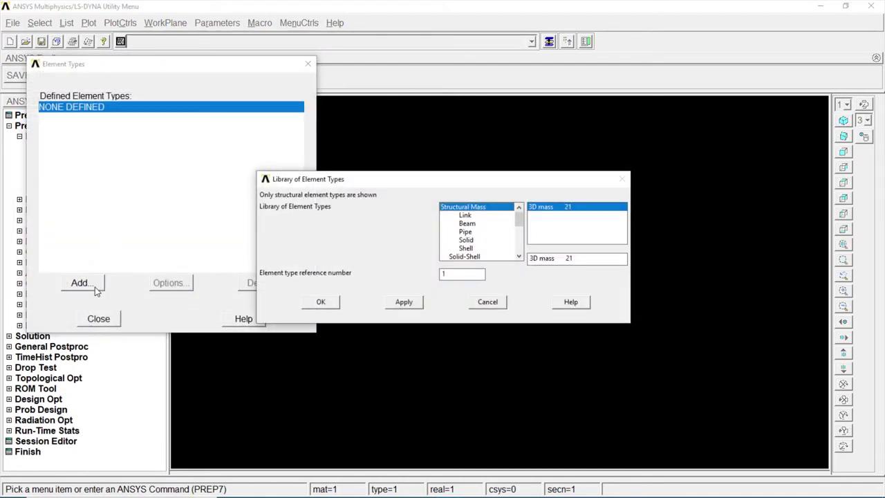
left_click(475, 217)
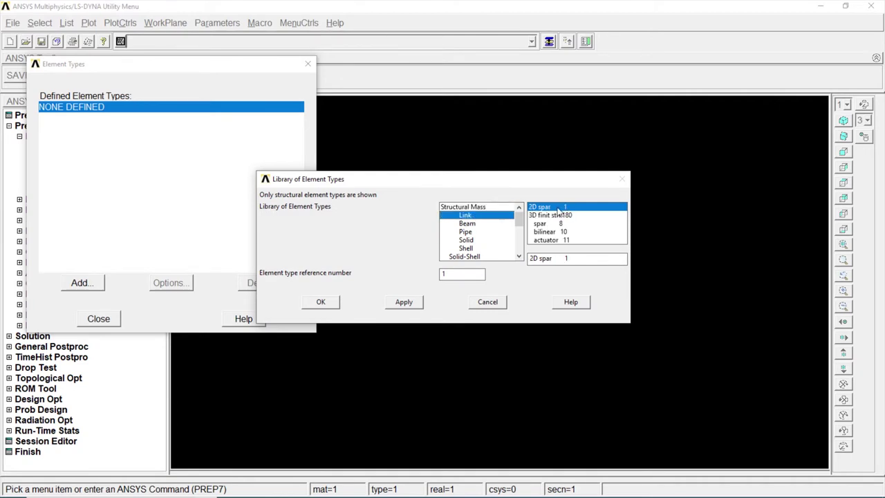
left_click(333, 303)
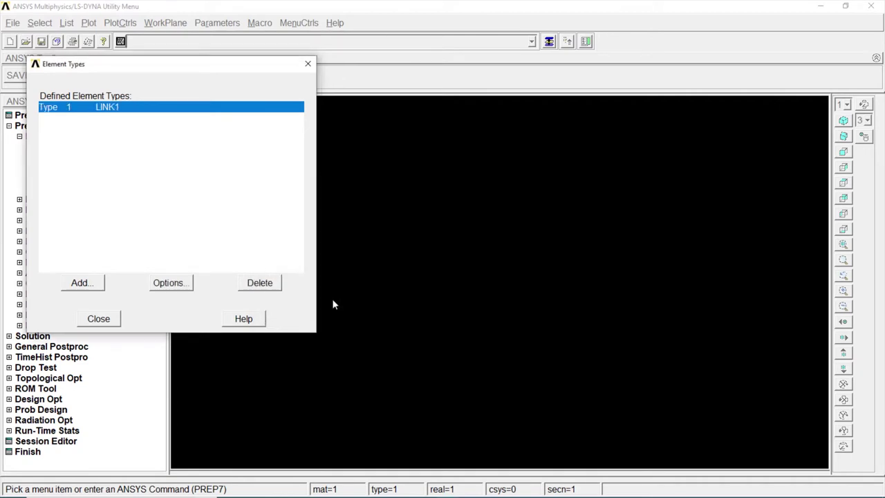
left_click(107, 319)
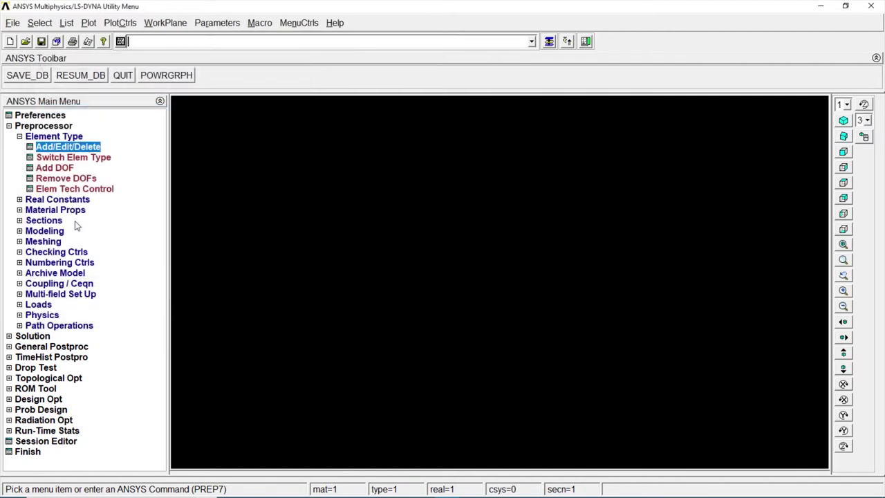
Step: Create real constant set 1 for LINK1 with AREA 0.1
left_click(69, 200)
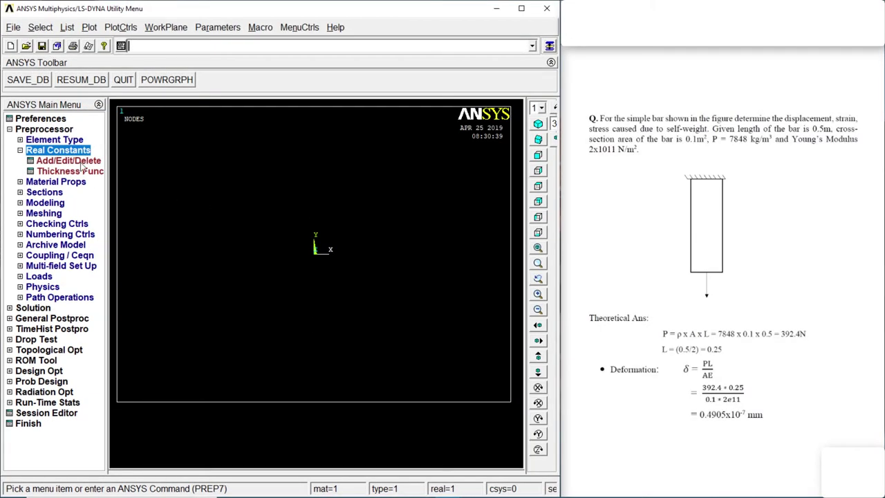
left_click(78, 162)
left_click(77, 245)
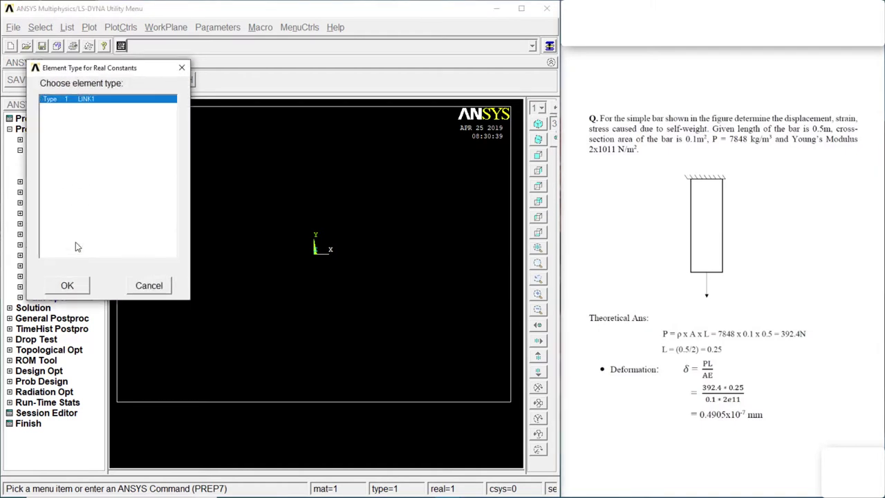
left_click(76, 285)
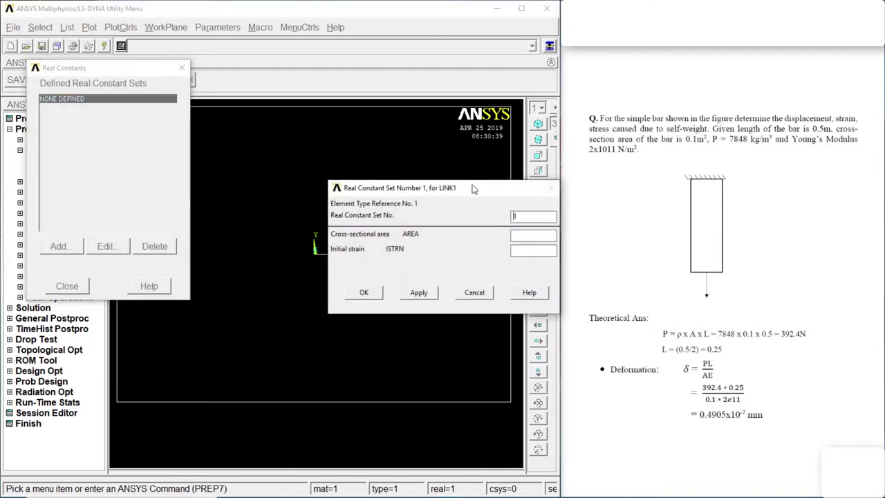
left_click_drag(474, 189, 392, 180)
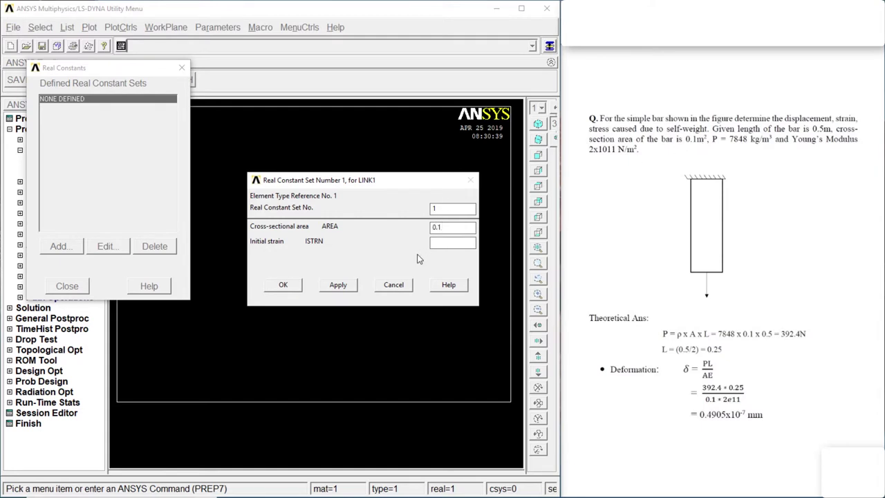
left_click(296, 282)
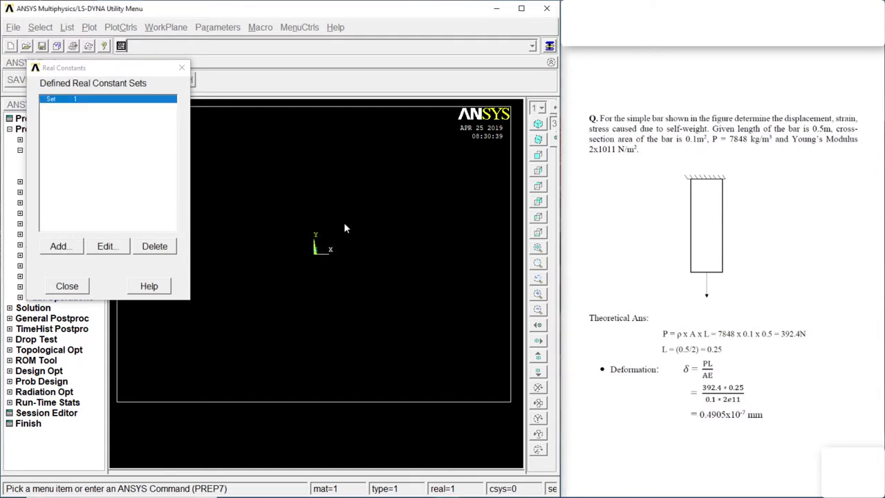
left_click(71, 286)
Step: Give material 1 linear isotropic elasticity with EX 2e11 and PRXY 0.3
left_click(62, 181)
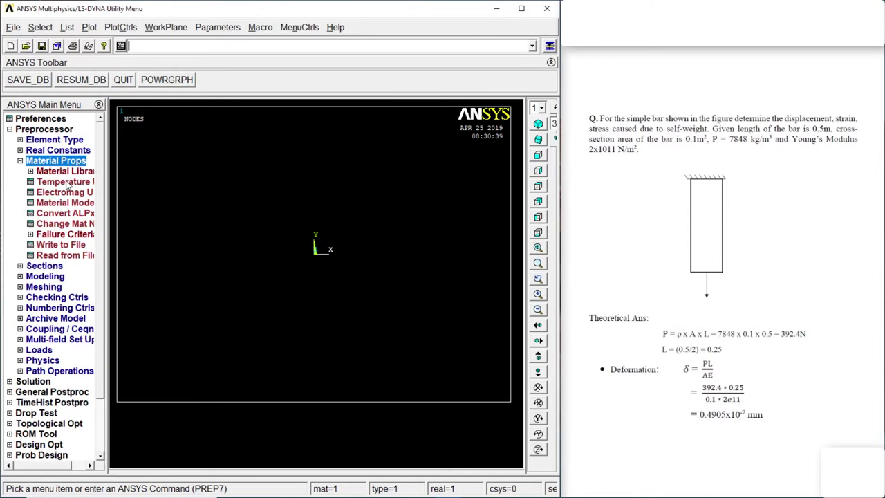
left_click(66, 202)
left_click_drag(473, 171, 339, 143)
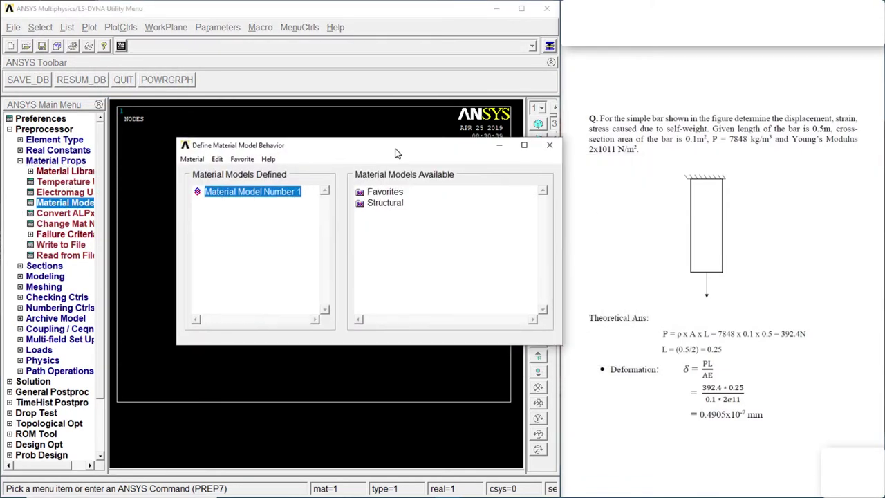
double_click(331, 198)
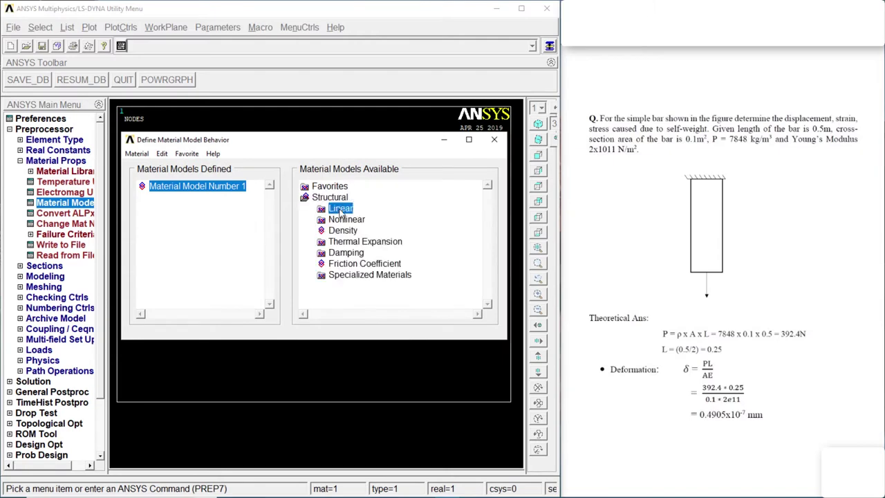
double_click(357, 220)
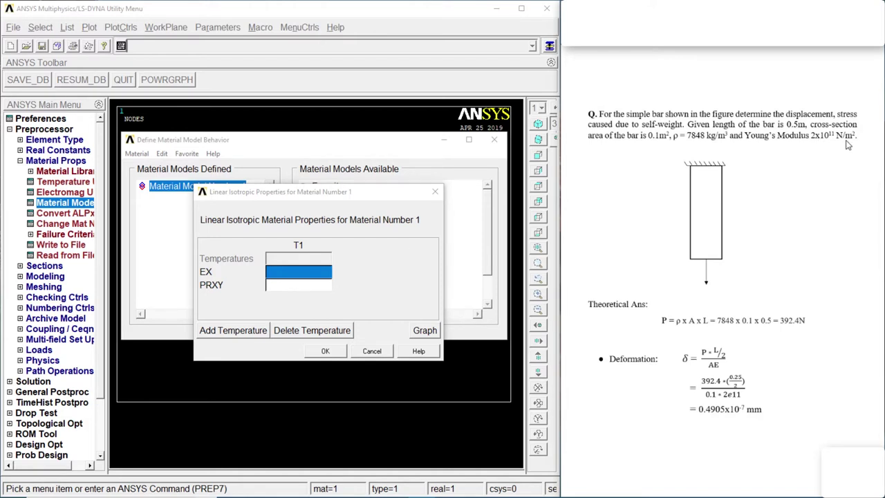
left_click(309, 276)
type("2e11")
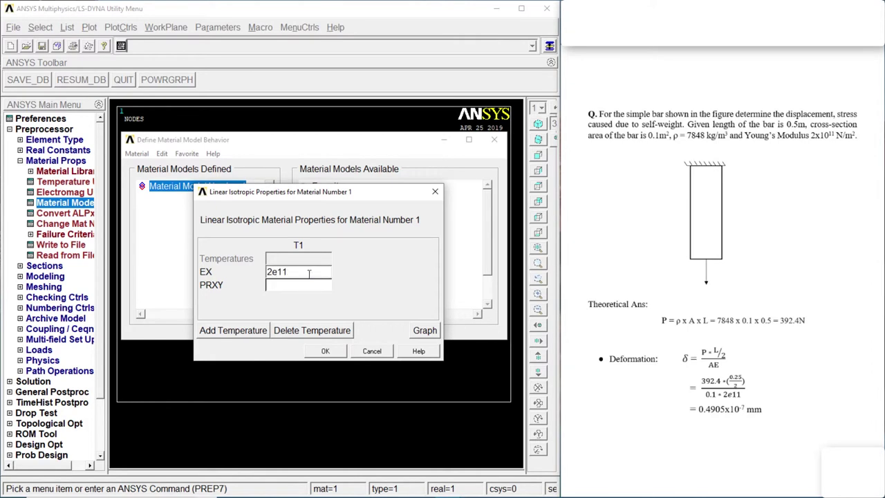
left_click(309, 289)
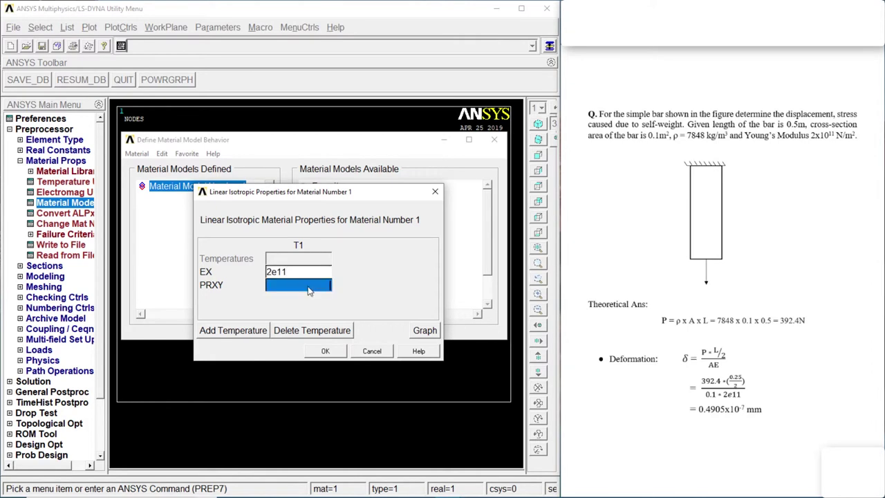
type("0.3")
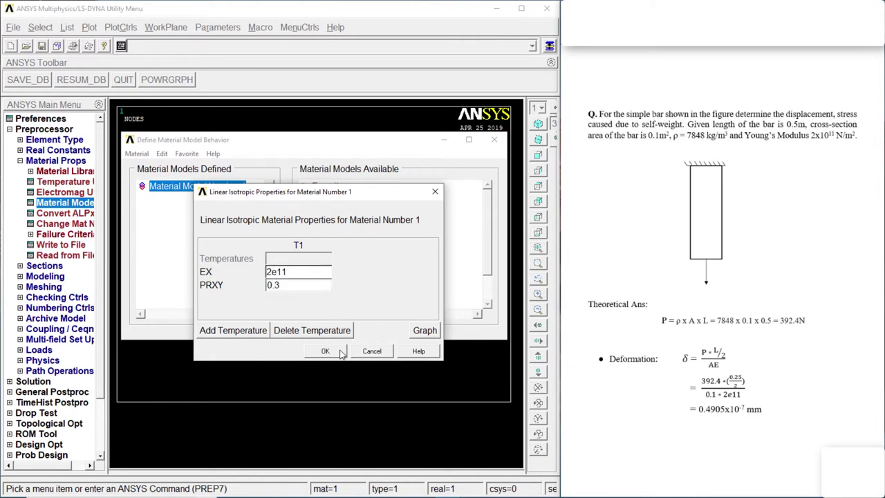
left_click(325, 350)
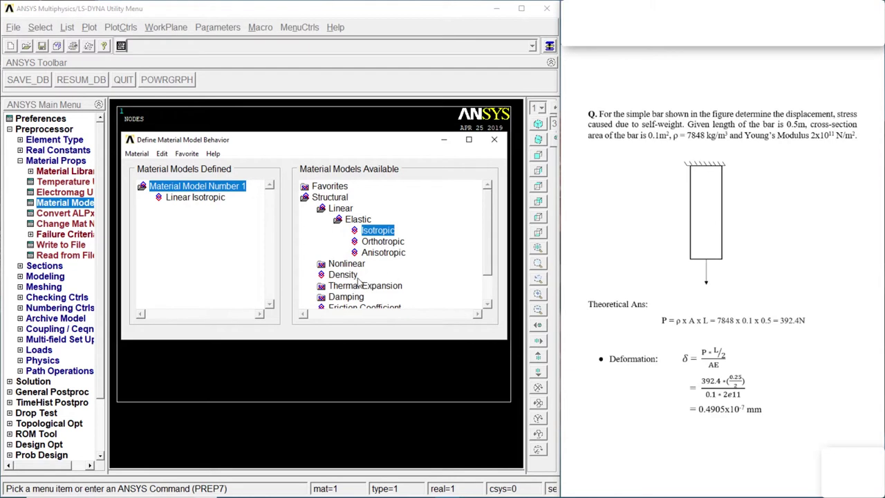
Step: Add density 7848 to material 1 and close the material models window
double_click(355, 277)
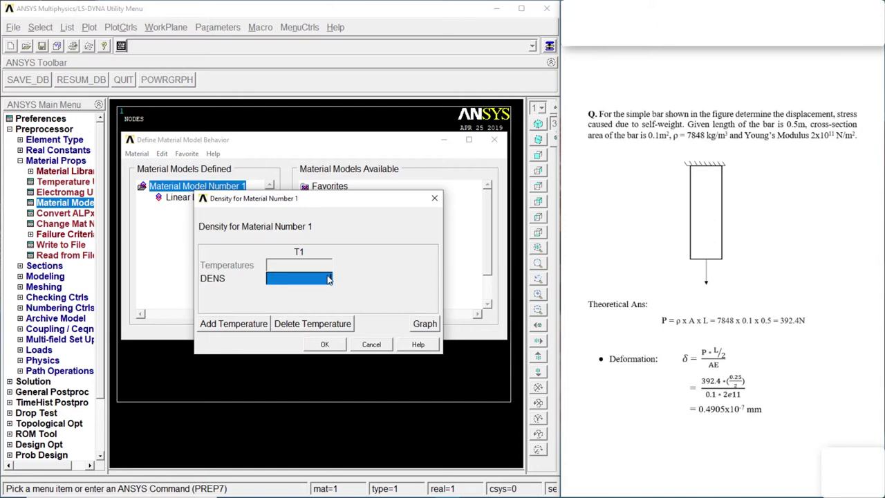
type("7848")
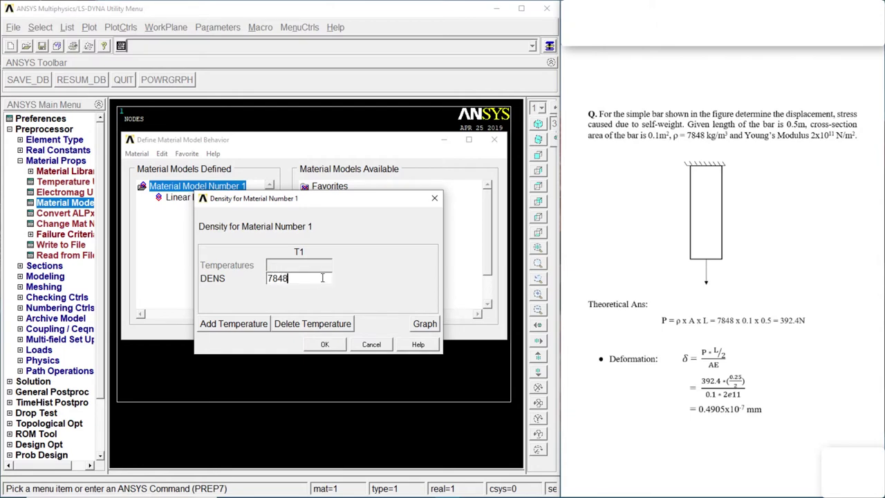
left_click(326, 344)
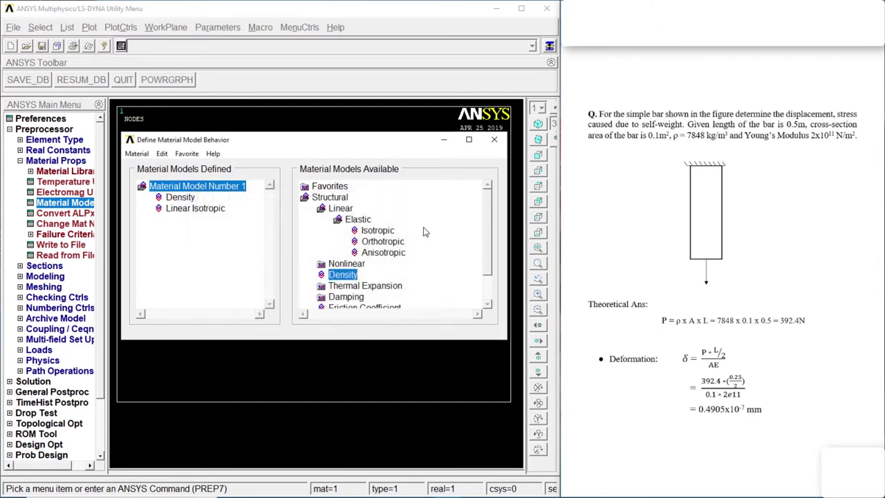
left_click(493, 143)
left_click(57, 163)
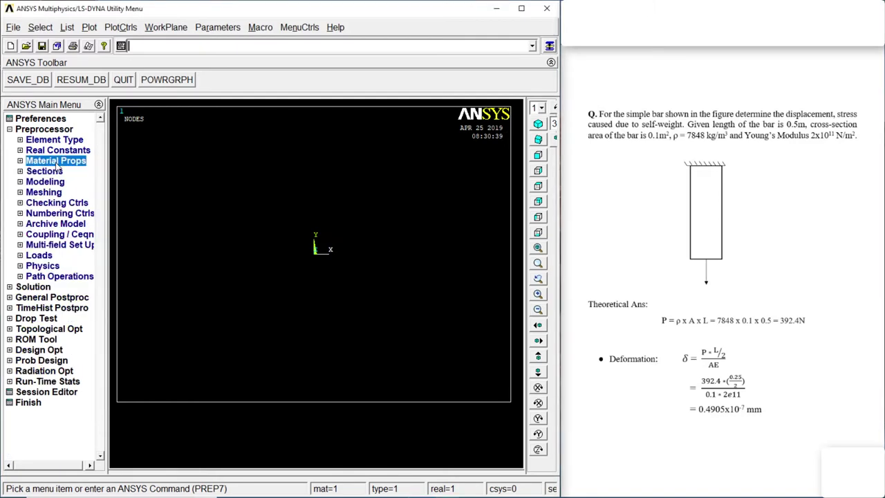
Step: Create keypoint 1 at (0,0) and keypoint 2 at (0,-0.5)
left_click(49, 181)
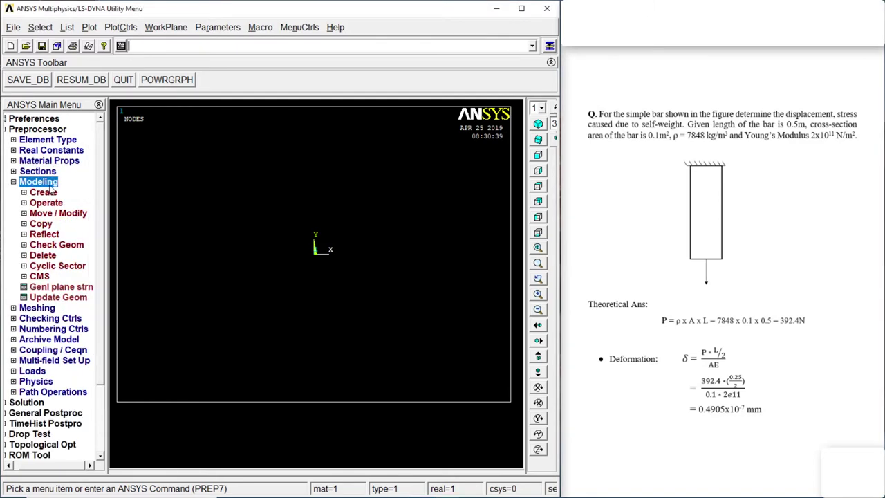
left_click(48, 192)
left_click(50, 203)
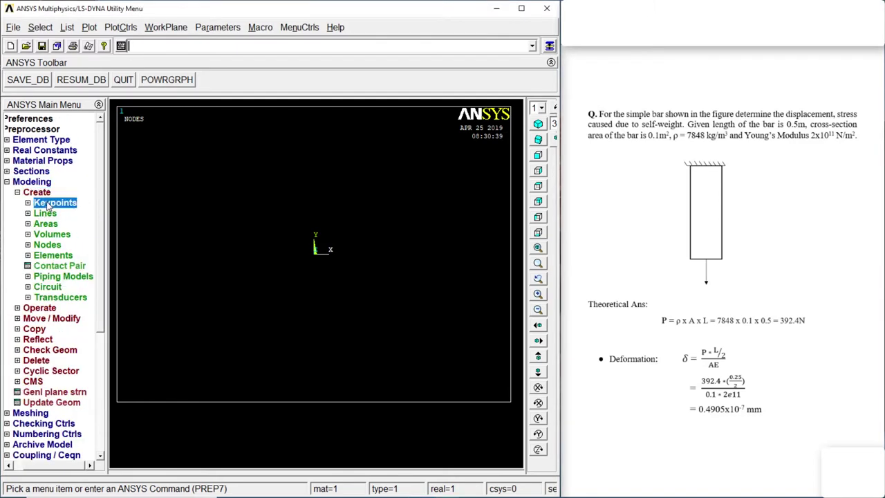
left_click(50, 226)
left_click_drag(487, 208, 348, 142)
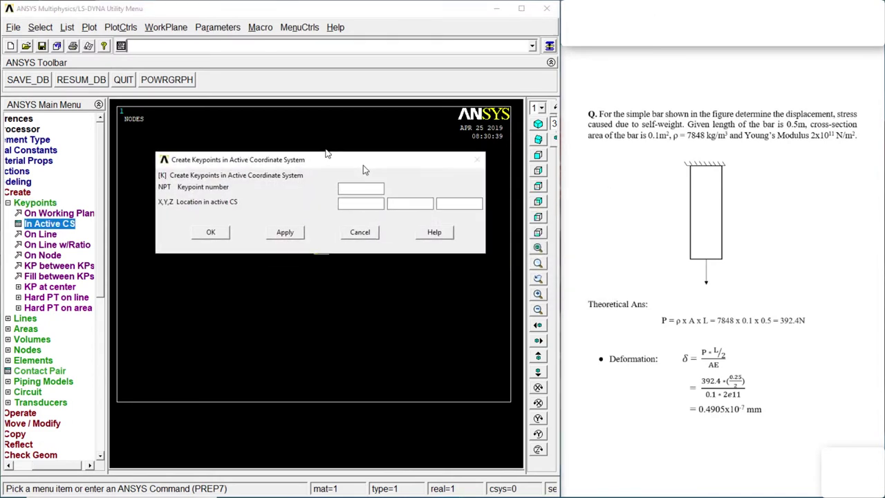
left_click(336, 166)
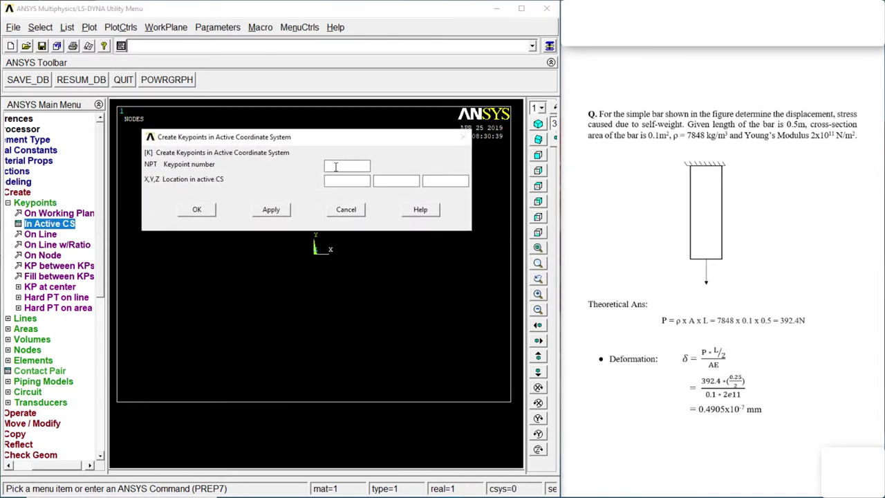
type("1")
left_click(337, 179)
type("0")
left_click(288, 208)
left_click(197, 209)
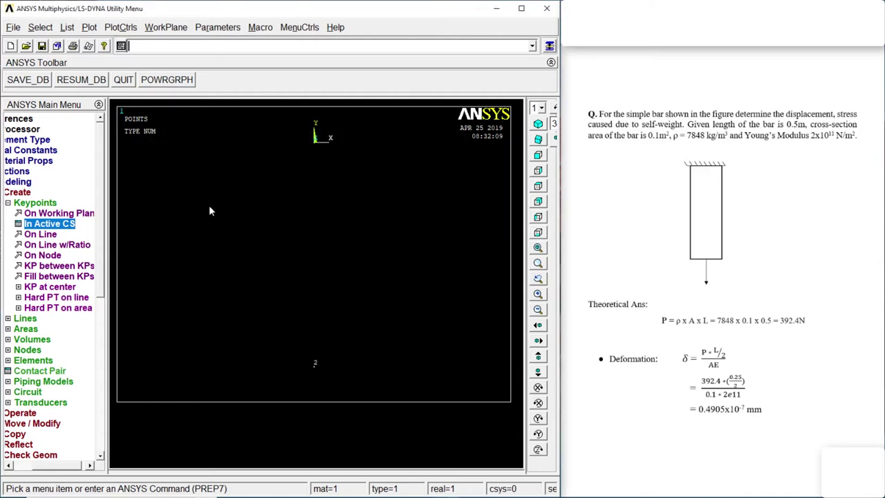
left_click(52, 202)
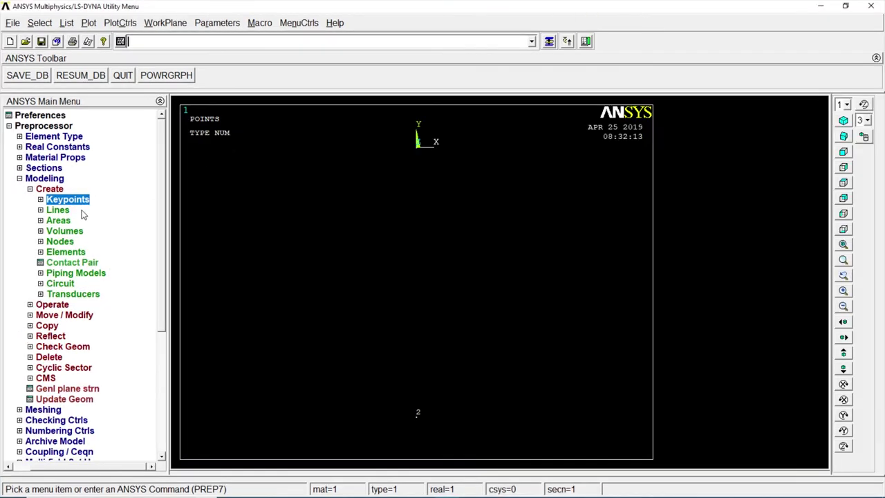
Step: Draw a straight line from keypoint 1 at the top down to keypoint 2
left_click(56, 215)
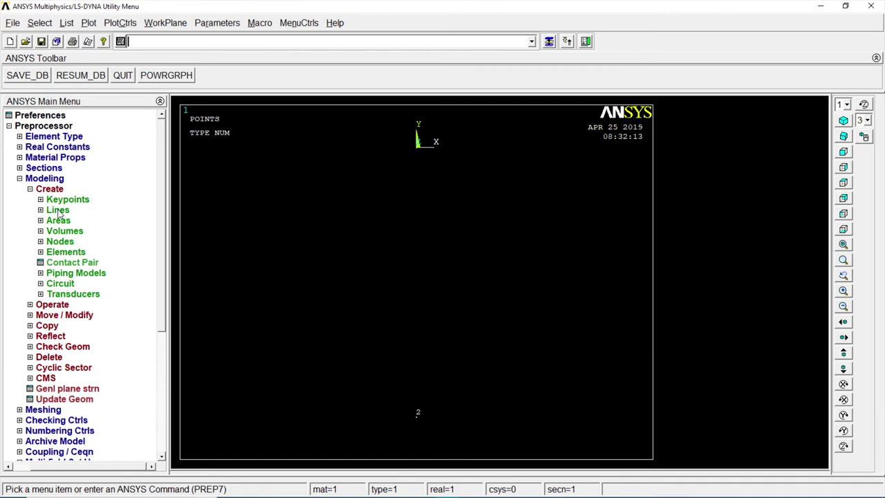
left_click(68, 220)
left_click(90, 230)
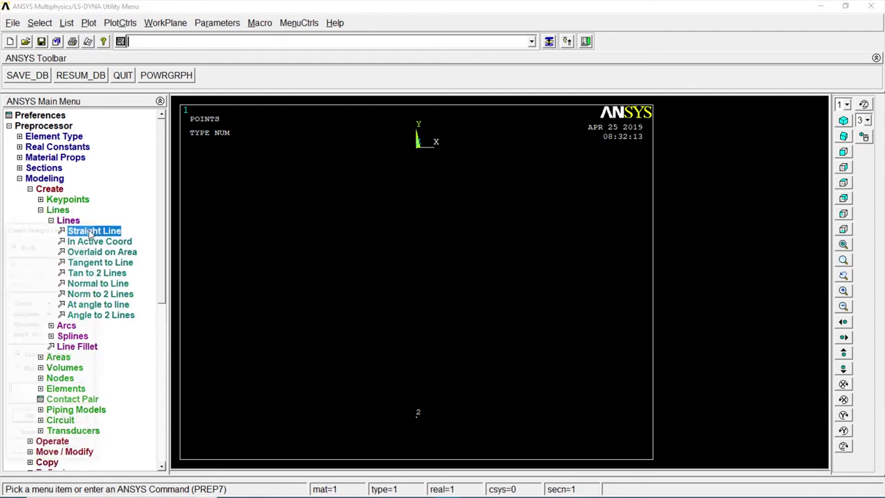
left_click(398, 141)
left_click(392, 400)
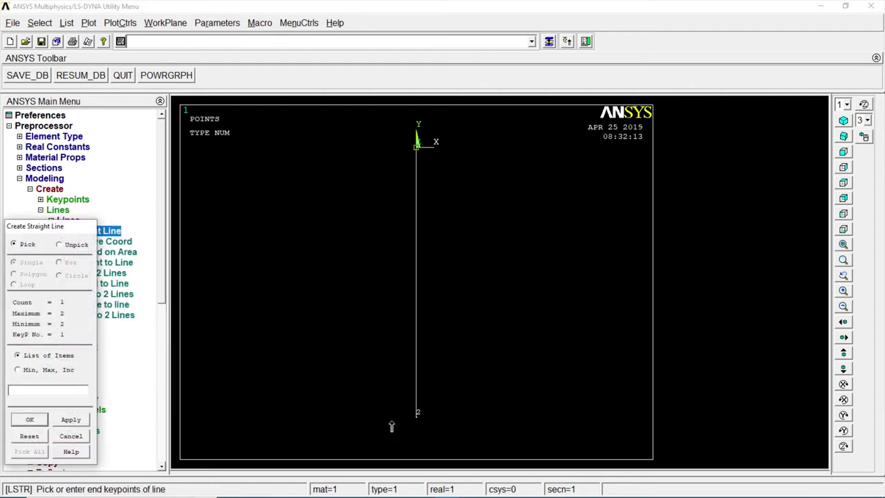
left_click(45, 421)
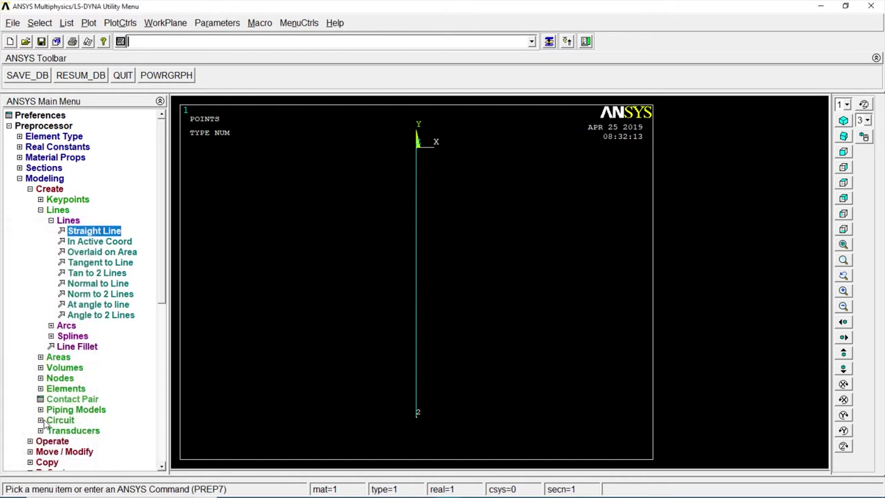
left_click(69, 220)
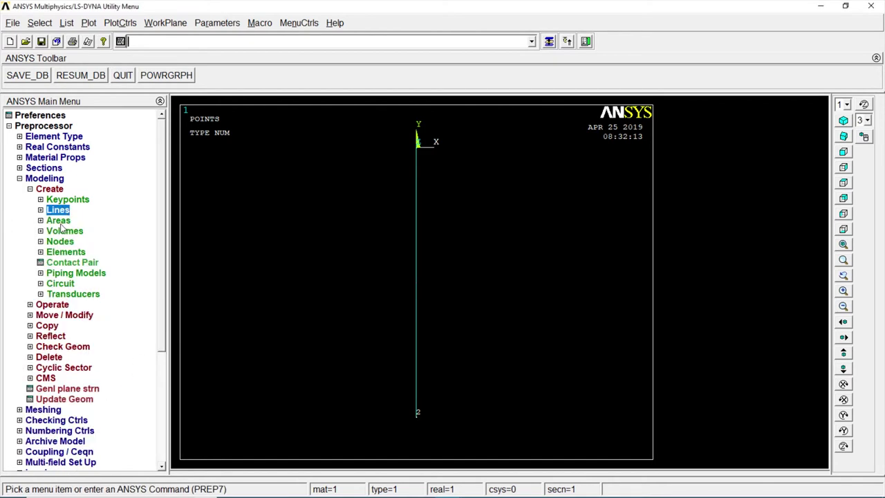
Step: Set the number of element divisions on the vertical line
left_click(57, 190)
left_click(54, 179)
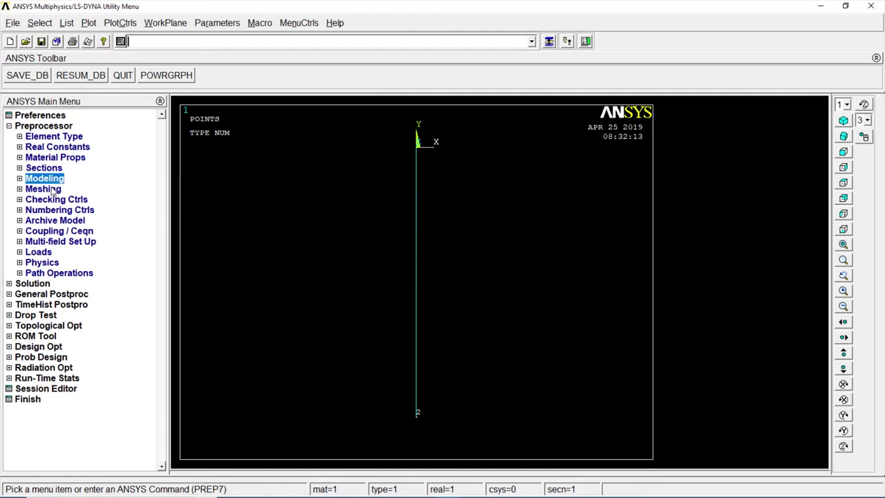
left_click(58, 220)
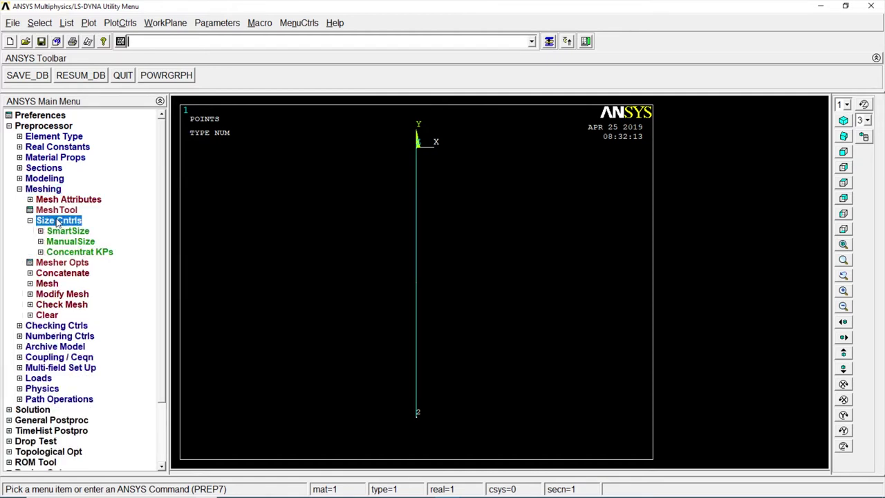
left_click(70, 241)
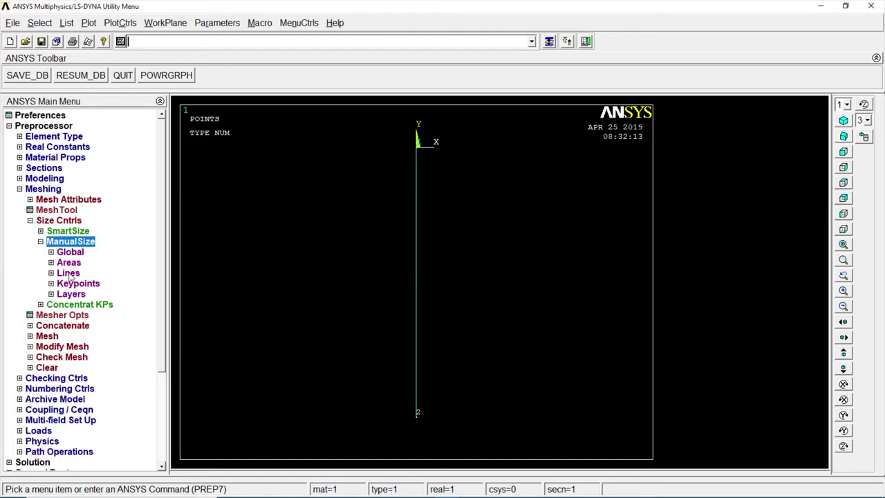
left_click(68, 272)
left_click(90, 294)
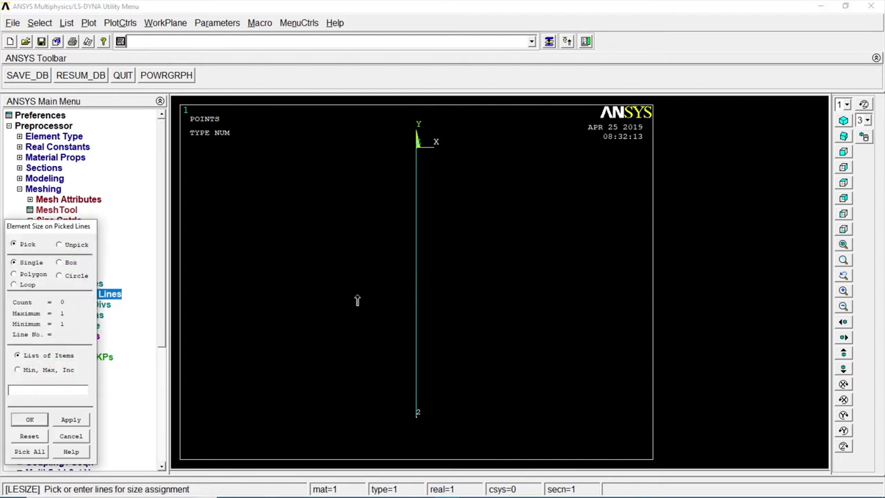
left_click(416, 293)
left_click(29, 419)
type("10")
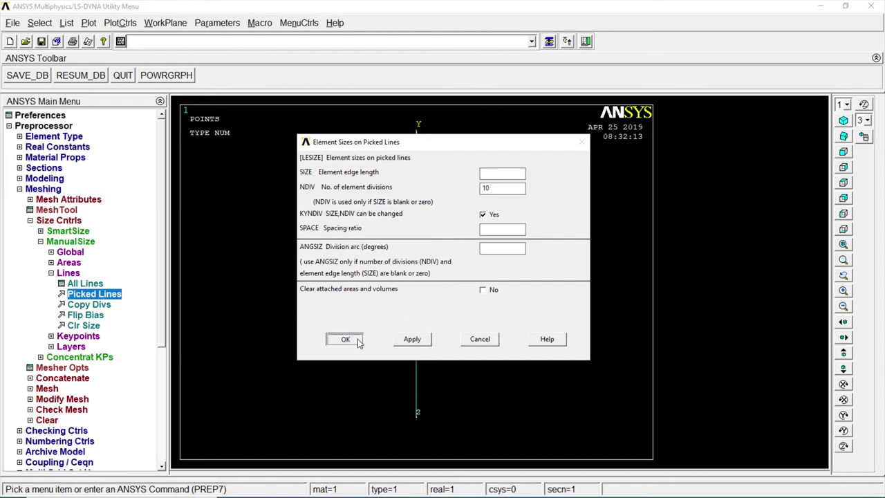
left_click(344, 338)
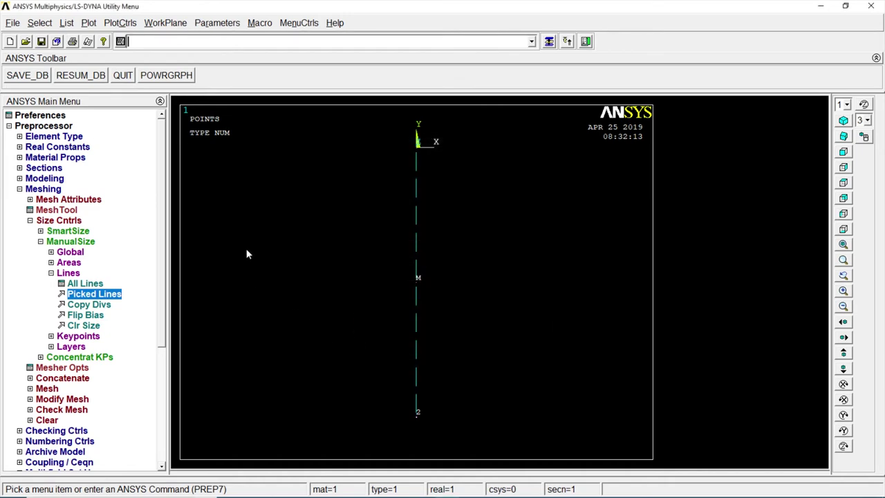
Step: Mesh the vertical line with the MeshTool
left_click(69, 214)
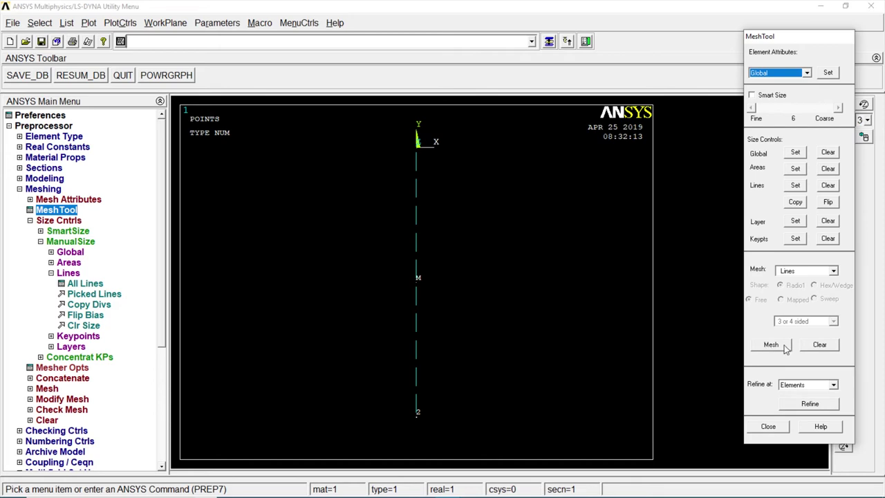
left_click(784, 345)
left_click(414, 267)
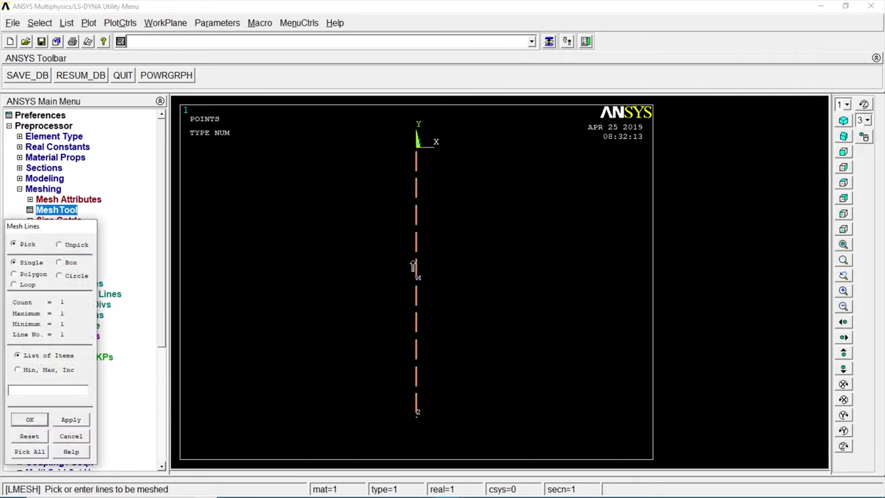
left_click(32, 420)
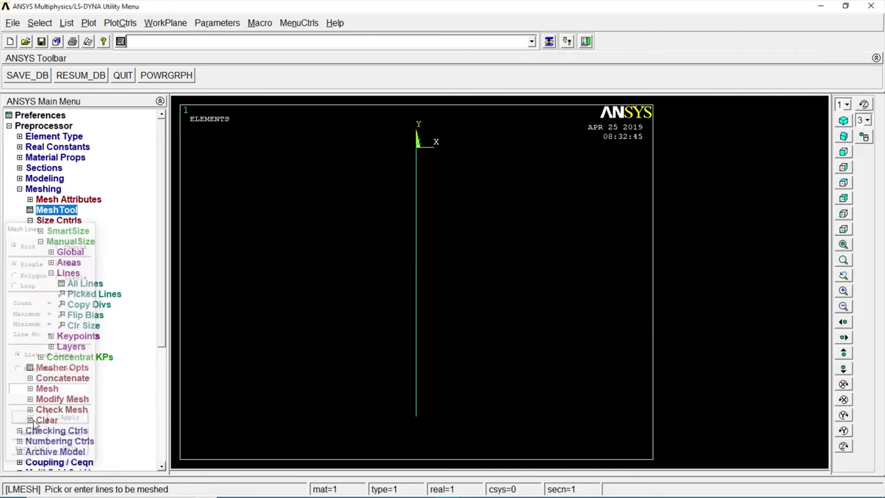
left_click(52, 191)
Step: Fix all degrees of freedom at the top keypoint
left_click(38, 251)
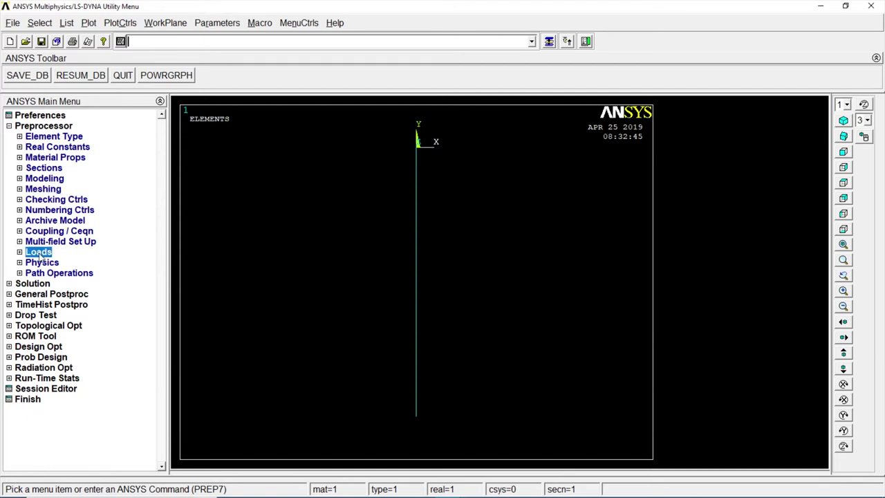
left_click(61, 285)
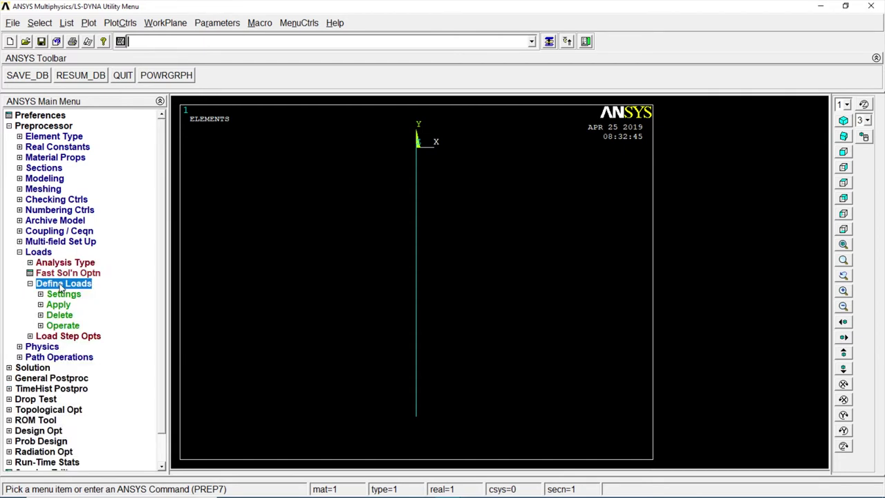
left_click(60, 305)
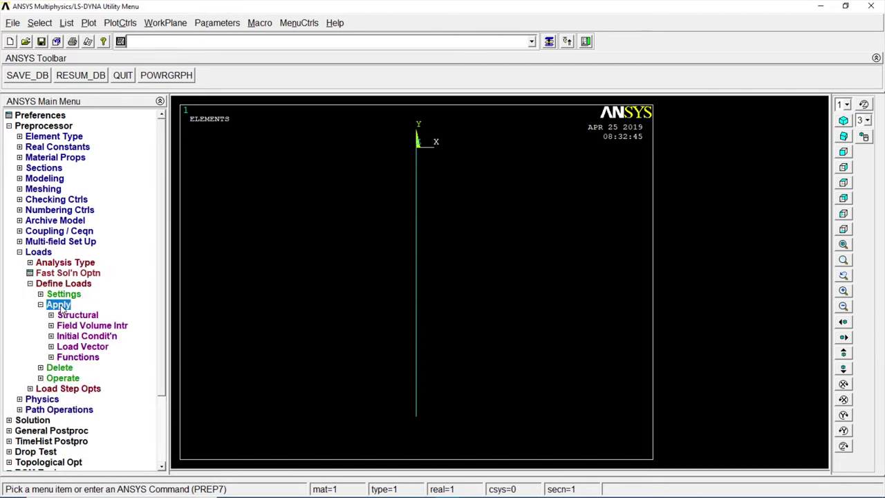
left_click(78, 315)
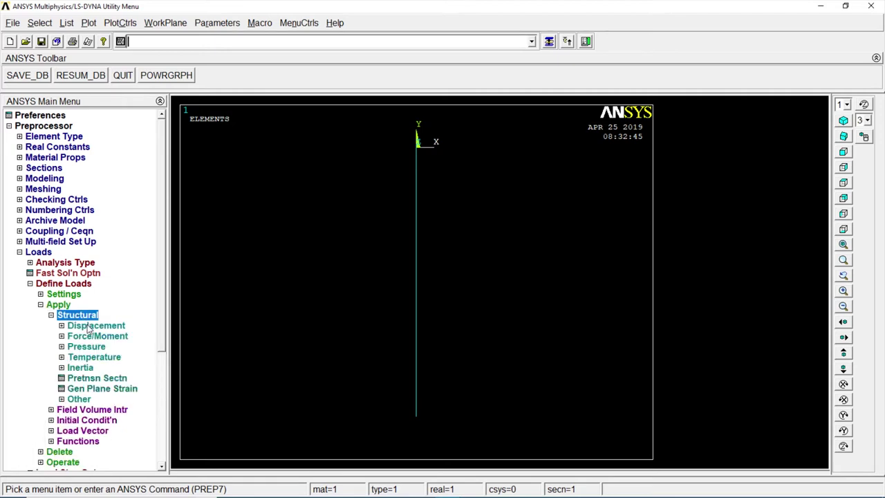
left_click(89, 327)
left_click(95, 357)
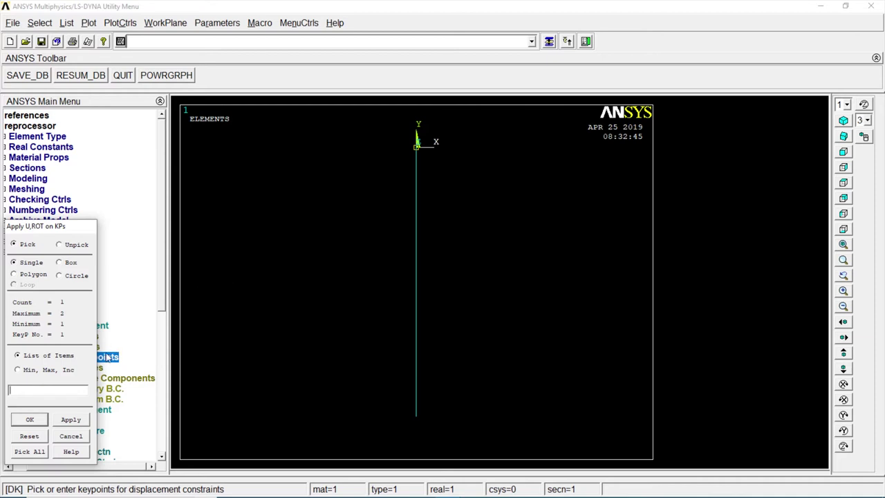
left_click(40, 425)
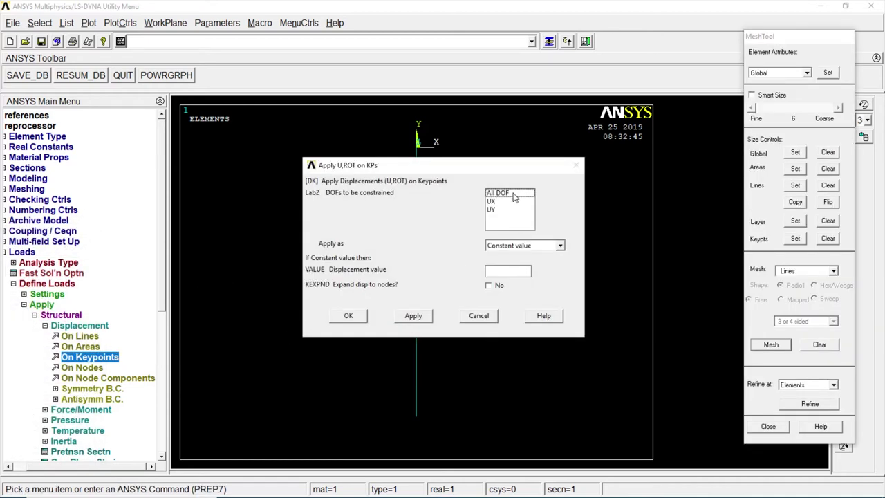
left_click(513, 196)
left_click(351, 316)
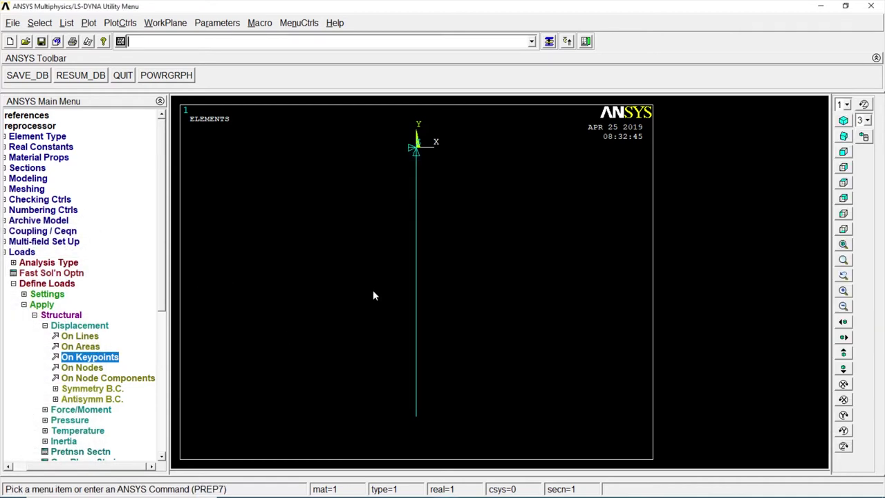
left_click(84, 326)
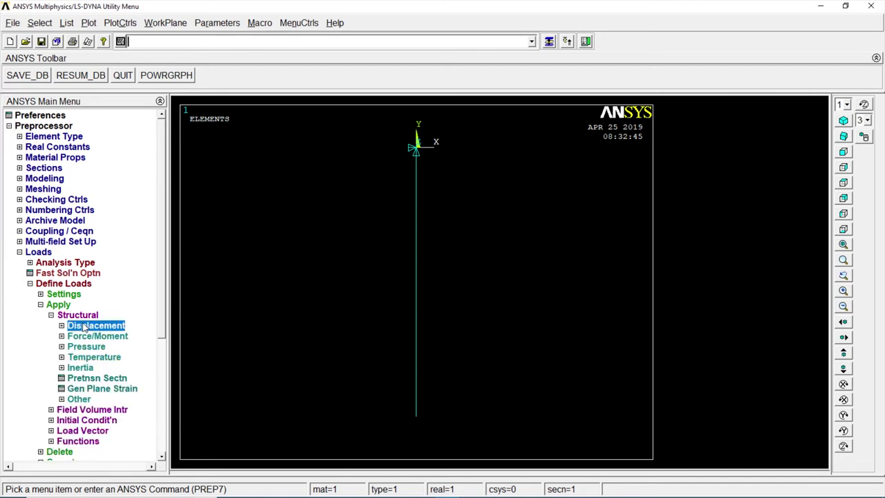
Step: Apply global gravity acceleration ACELY = -9.81
left_click(85, 368)
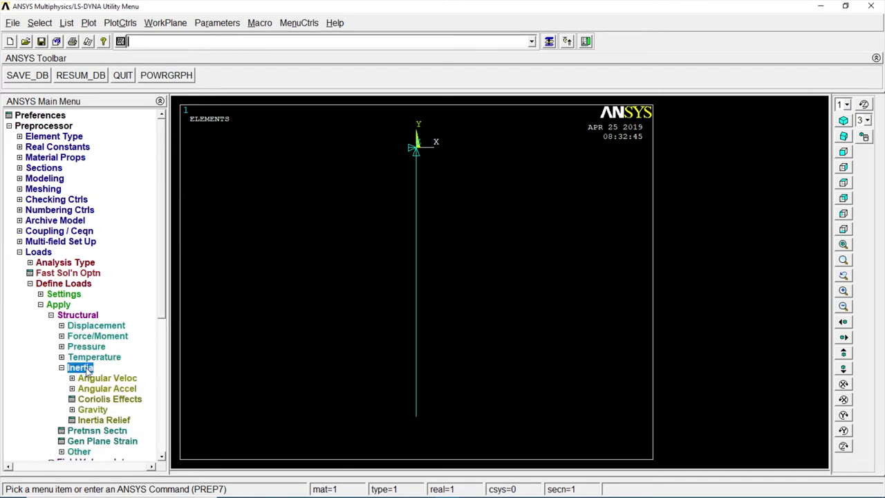
left_click(92, 410)
left_click(98, 420)
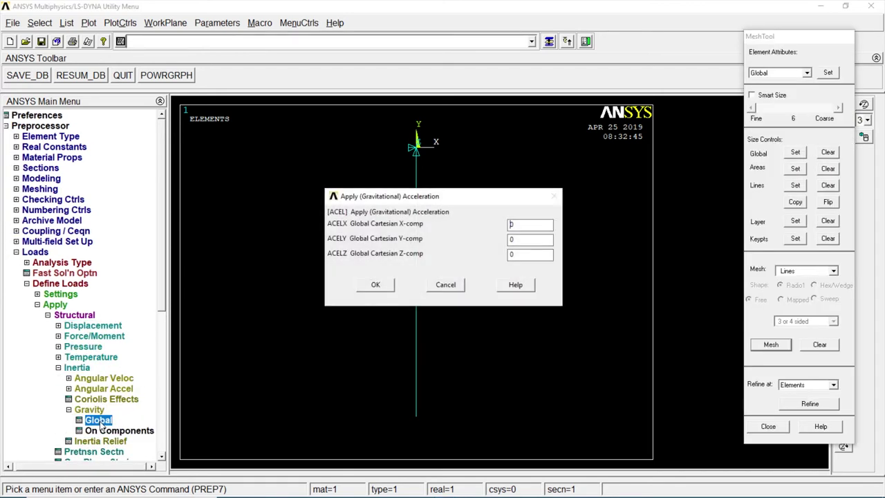
key("Tab")
type("-")
type("9.")
type("81")
left_click(385, 291)
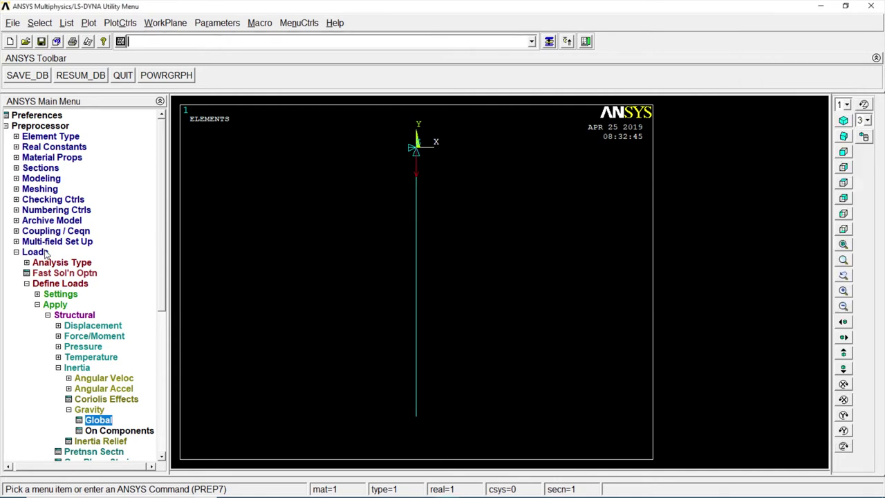
left_click(44, 254)
Step: Solve the current load step and close the completion note and status window
left_click(36, 285)
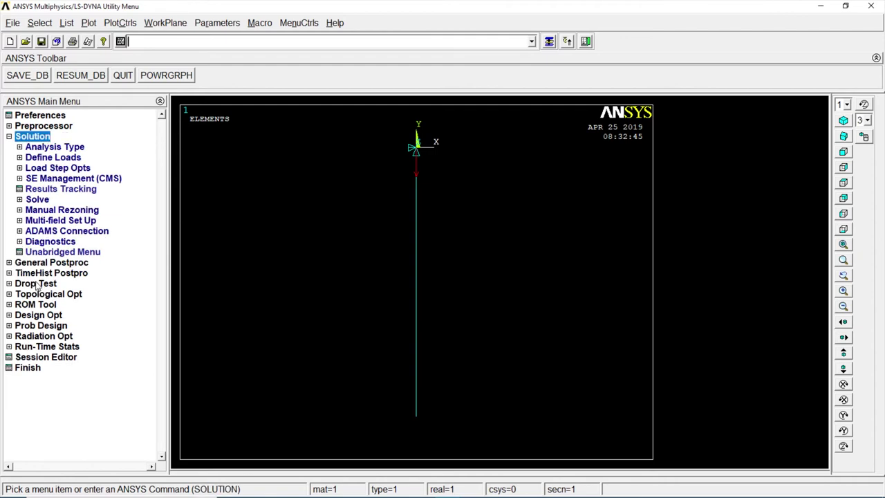
left_click(38, 199)
left_click(56, 210)
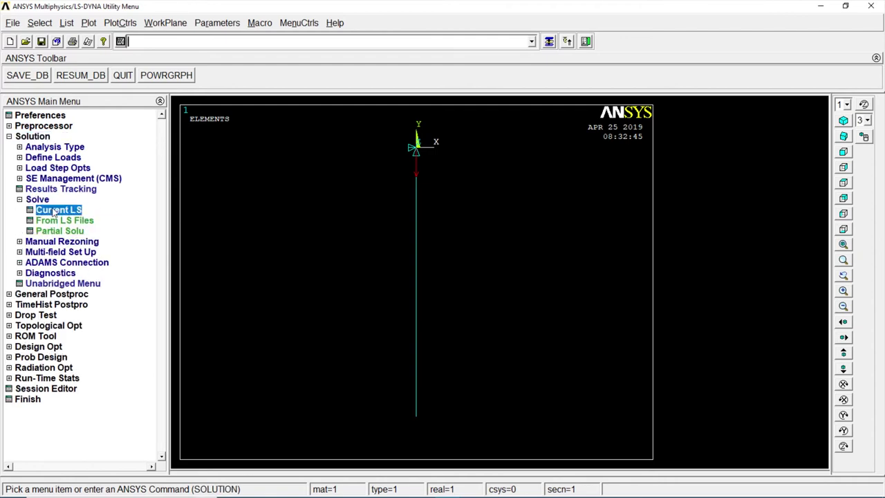
left_click(439, 307)
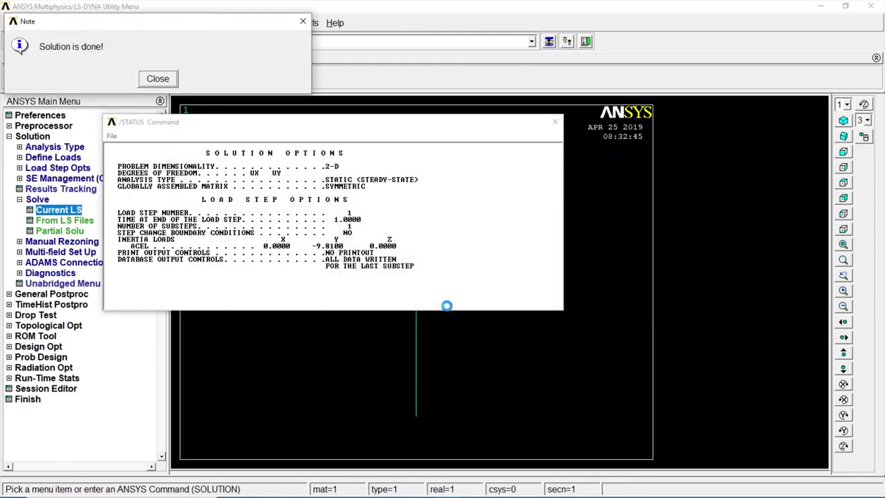
left_click(158, 79)
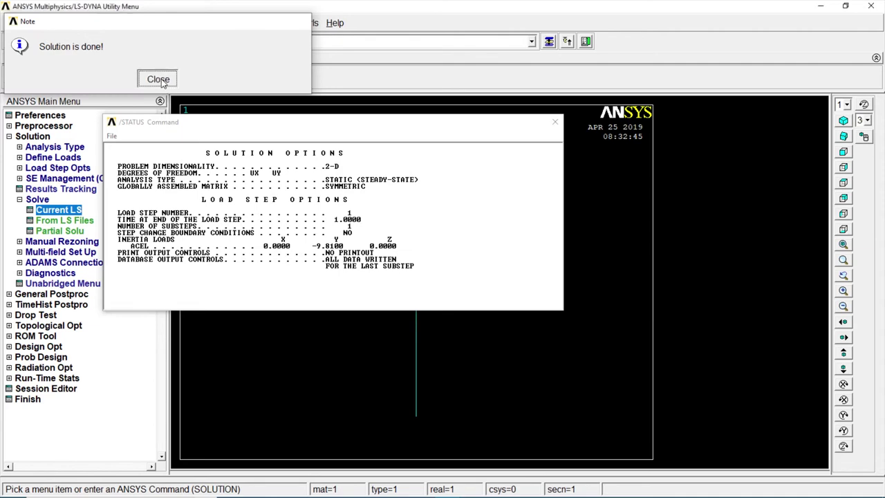
left_click(554, 122)
left_click(34, 138)
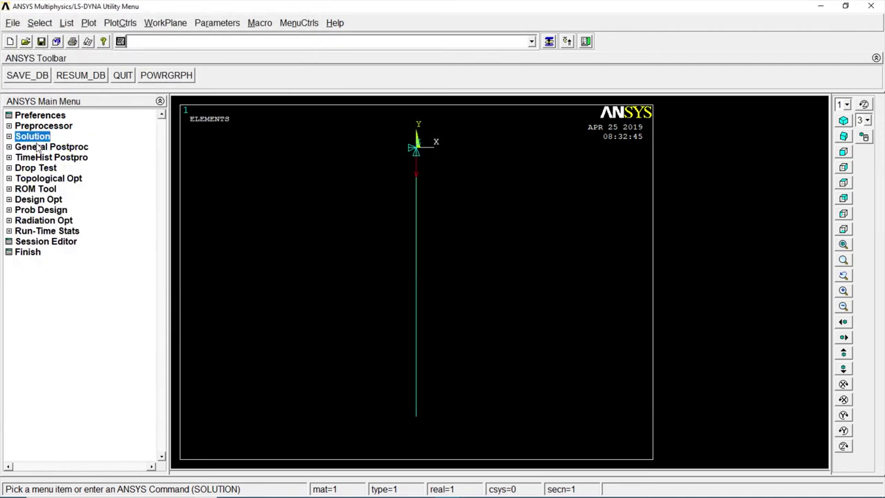
Step: Define element table item LS1 by sequence number LS,1 for axial stress
left_click(38, 147)
left_click(54, 273)
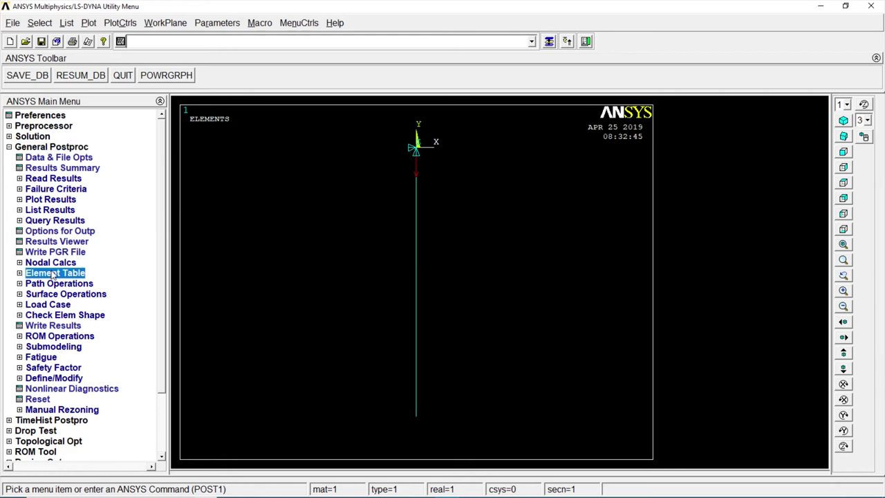
left_click(63, 285)
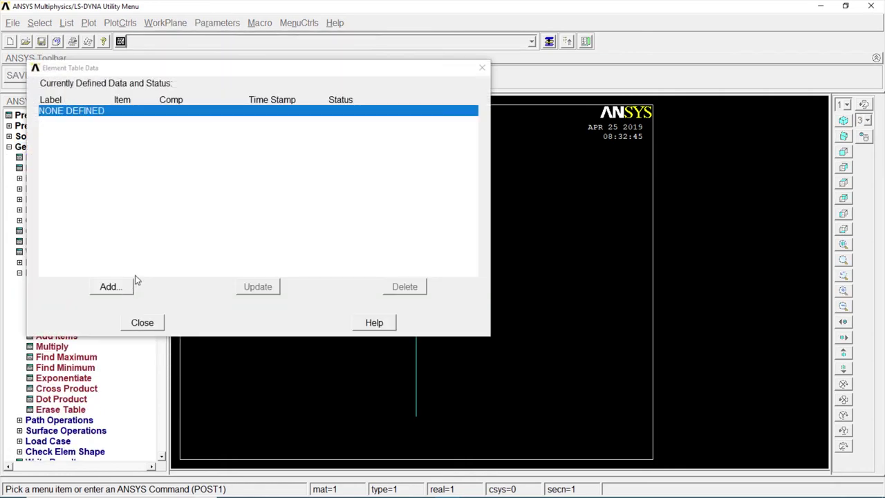
left_click(122, 283)
scroll(476, 232, "down", 2)
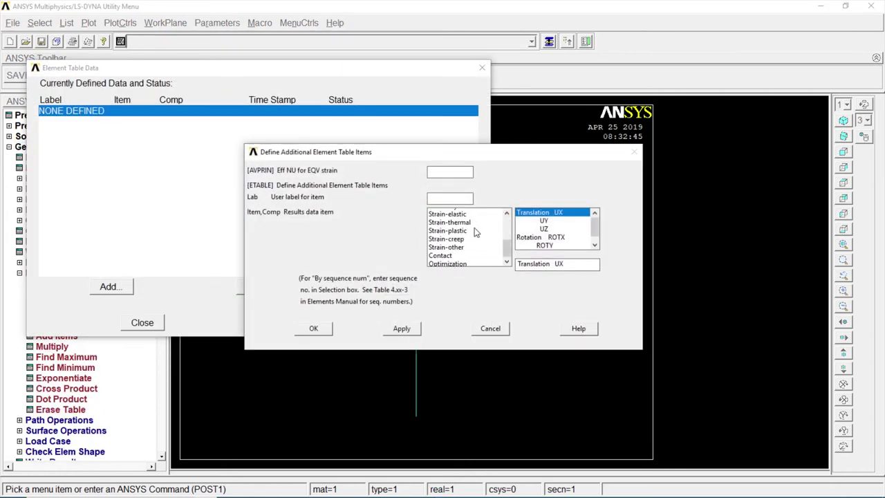
scroll(475, 232, "down", 1)
left_click(466, 264)
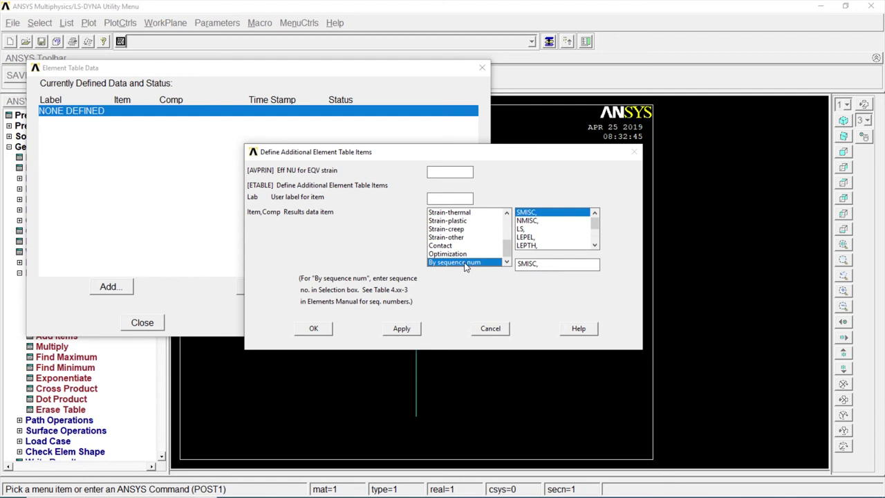
left_click(524, 230)
left_click(536, 264)
type("1")
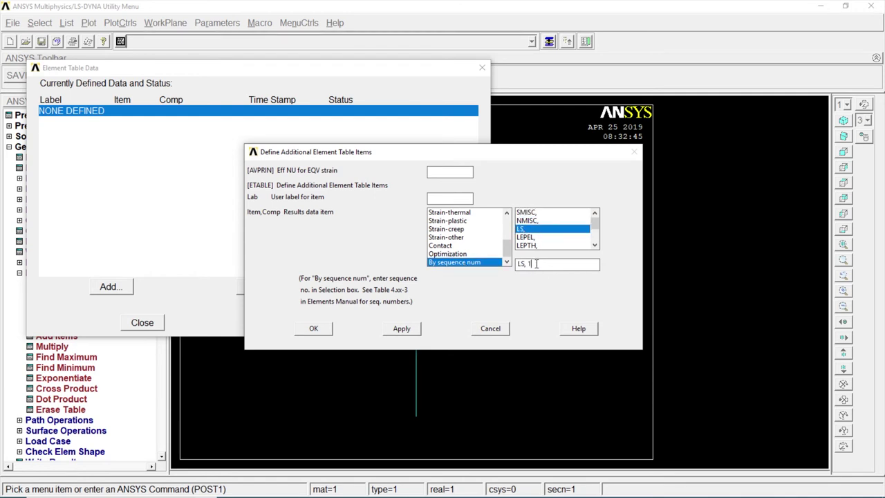
left_click(328, 331)
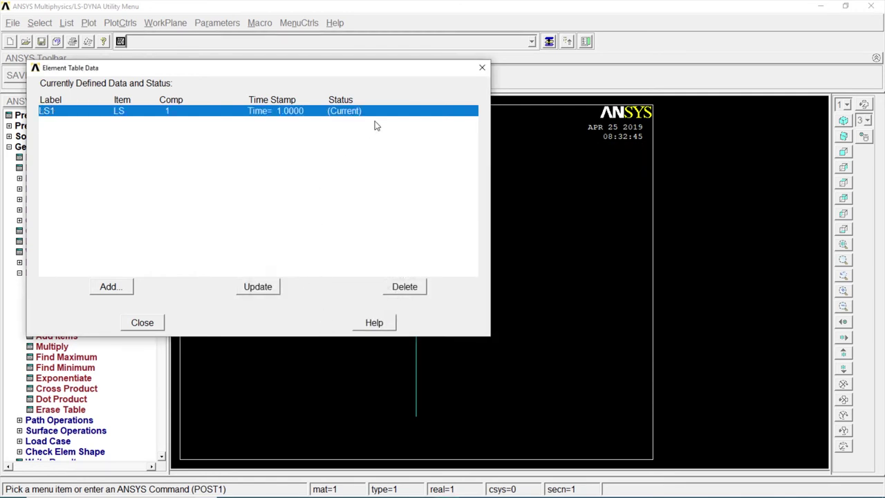
left_click(482, 67)
left_click(56, 272)
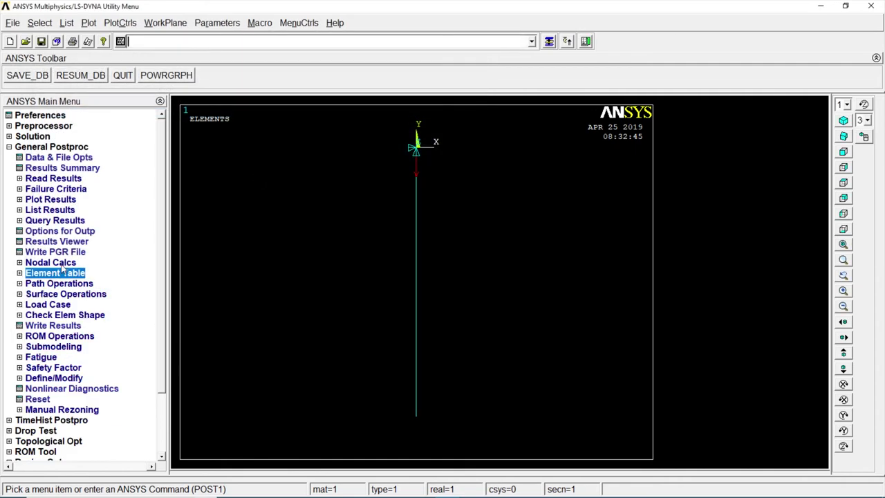
Step: Plot the nodal Y-component displacement (UY) contour on the bar
left_click(64, 199)
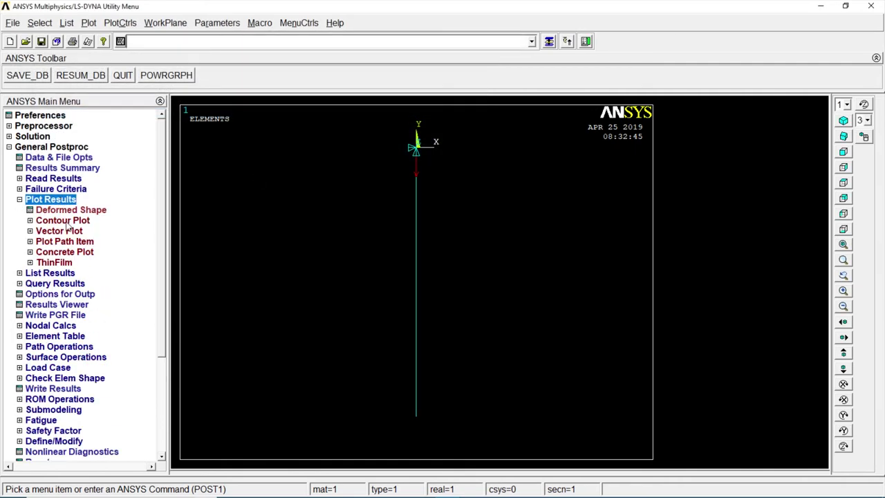
left_click(69, 221)
left_click(72, 232)
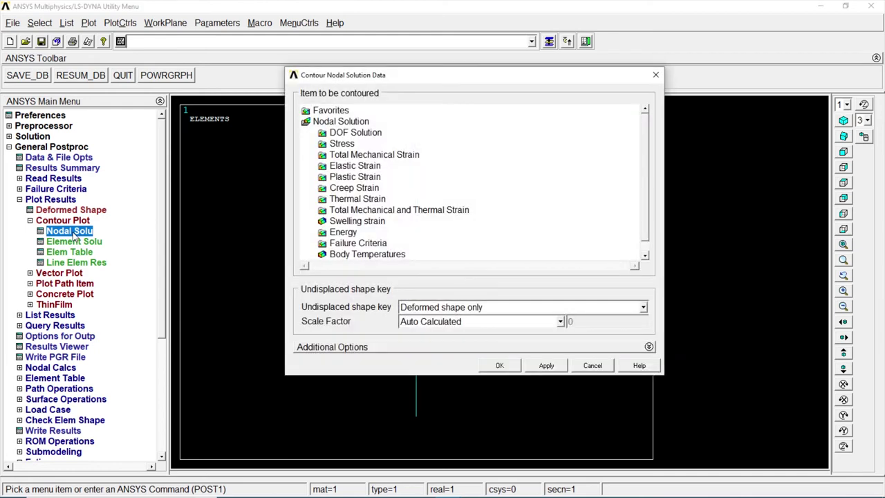
double_click(341, 133)
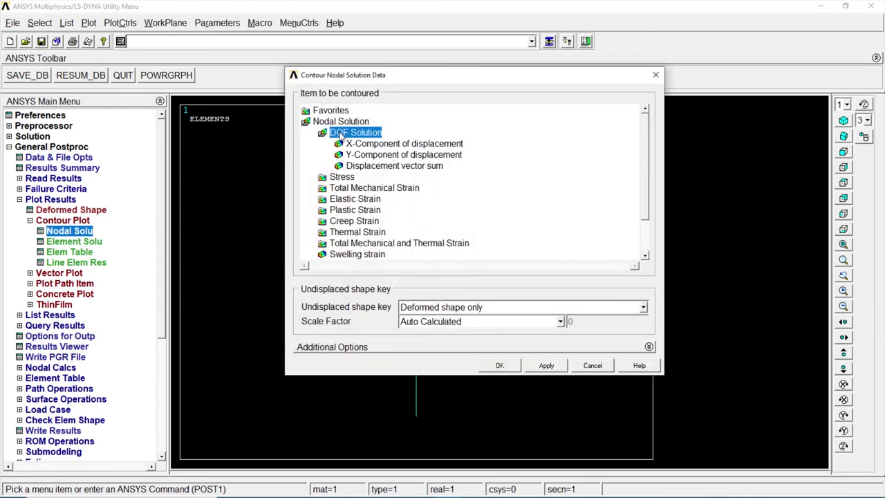
left_click(377, 155)
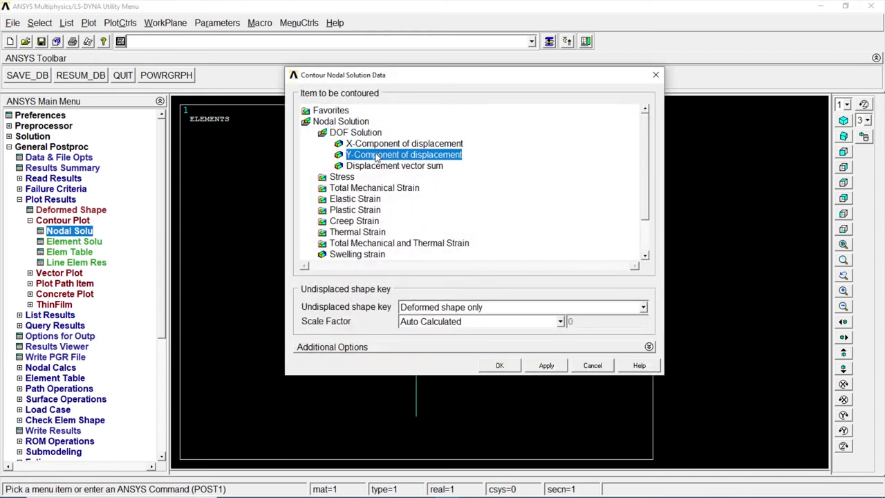
left_click(510, 365)
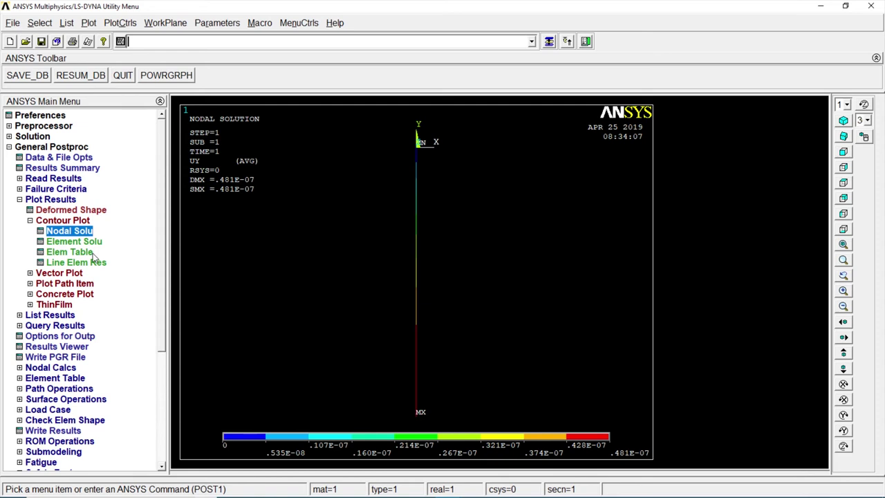
Step: Plot the LS1 element-table axial stress contour with nodal averaging set to 'Yes - average'
left_click(92, 253)
left_click(571, 249)
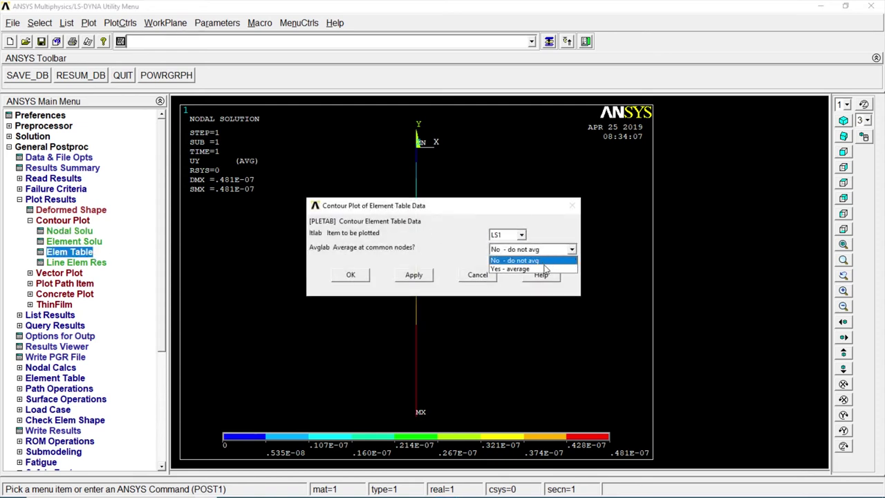
left_click(543, 267)
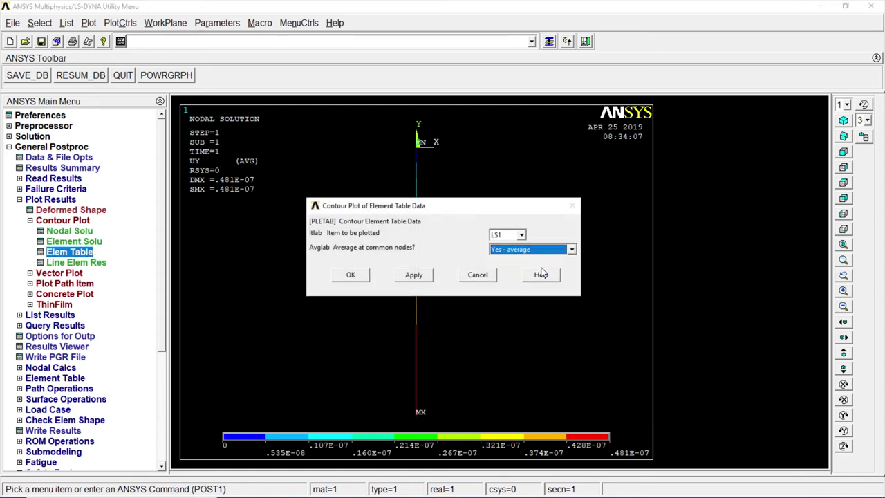
left_click(351, 276)
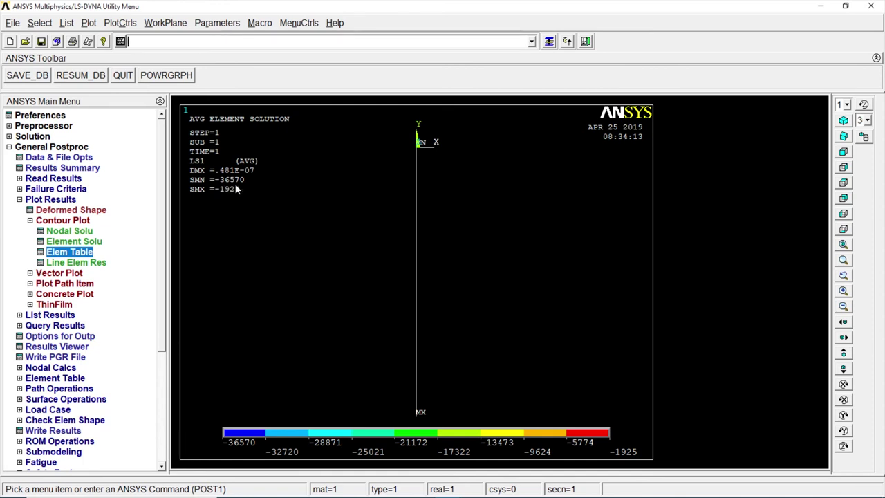